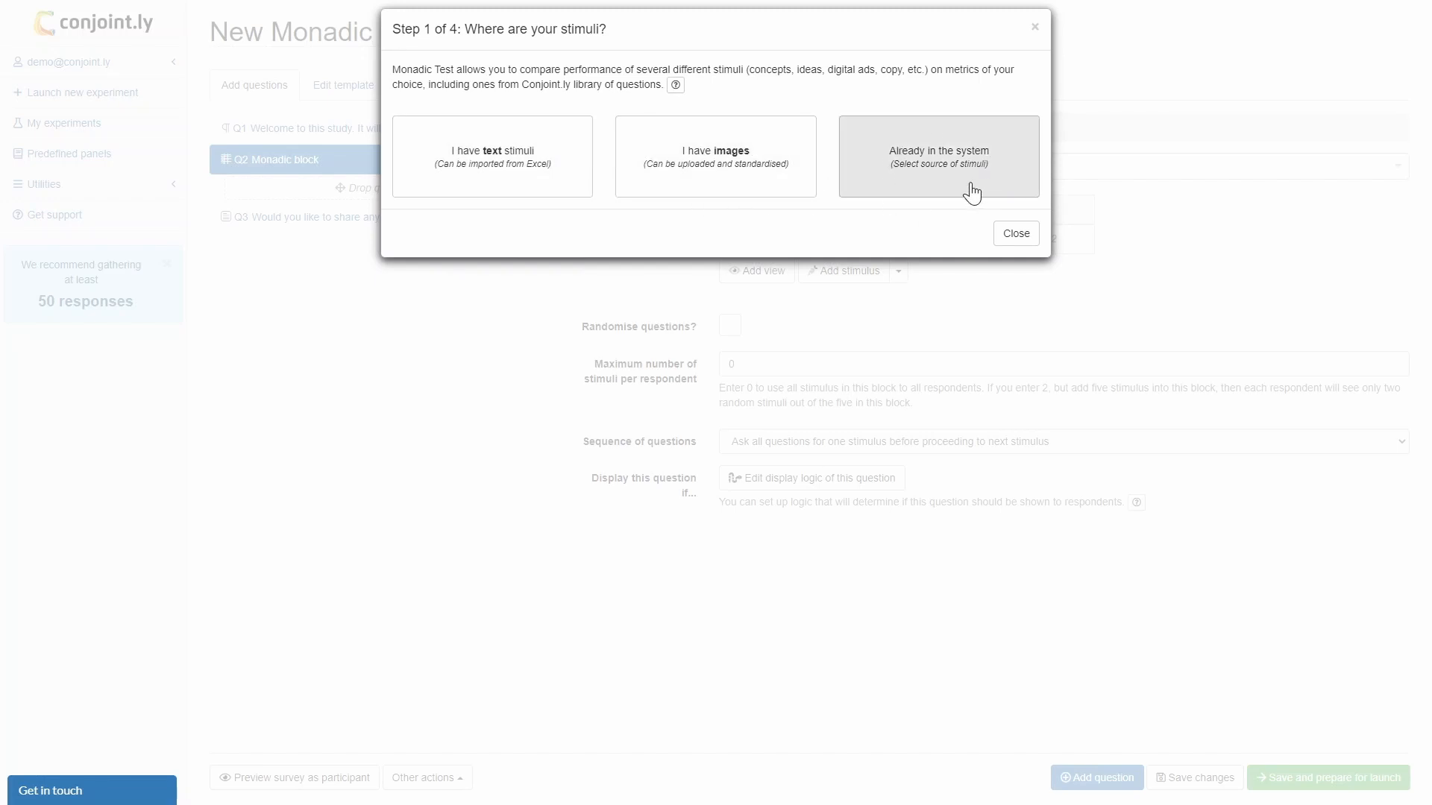
Choose text stimuli and select Q2 of "Example Monadic Testing (Quick Feedback)" as the source of questions.
click(507, 175)
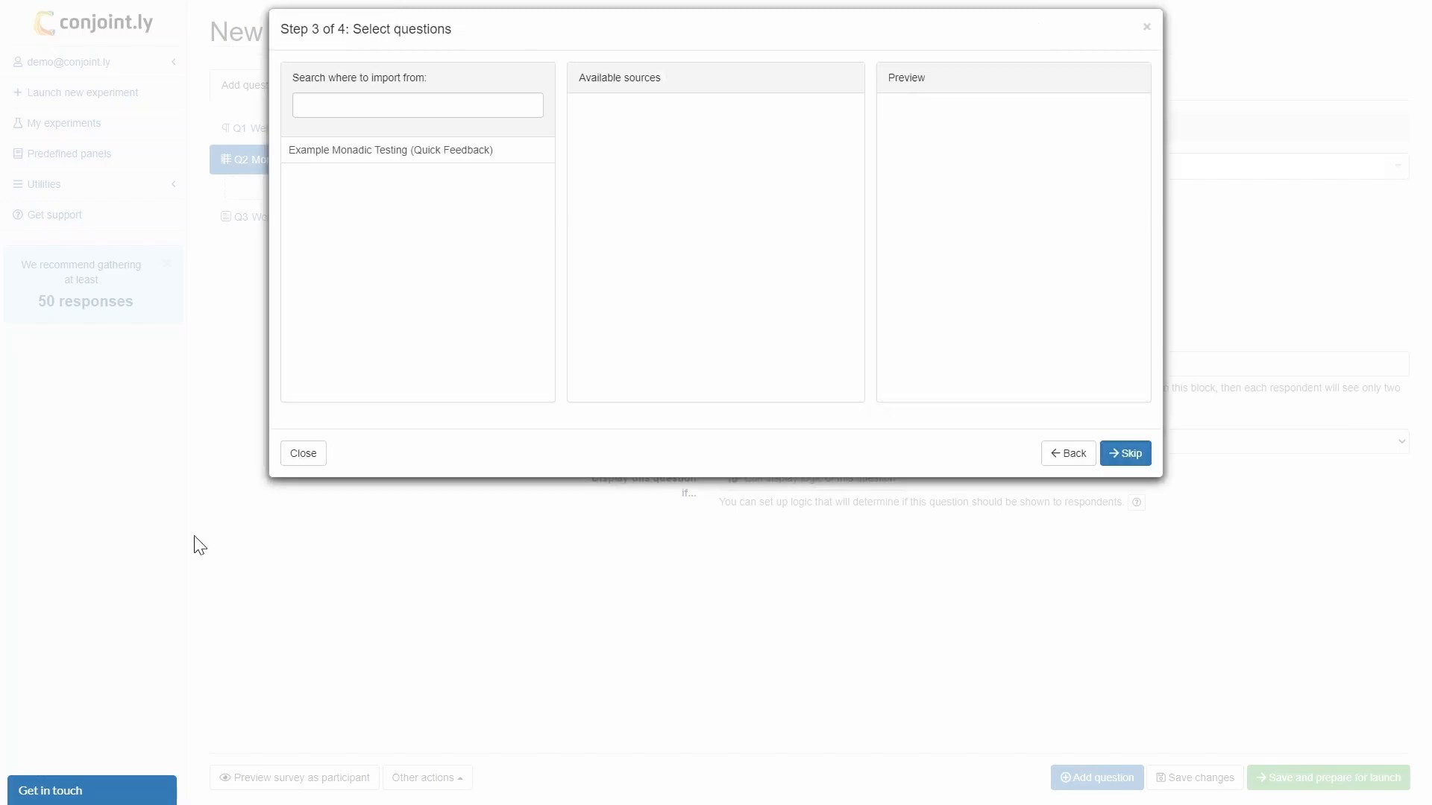
click(406, 156)
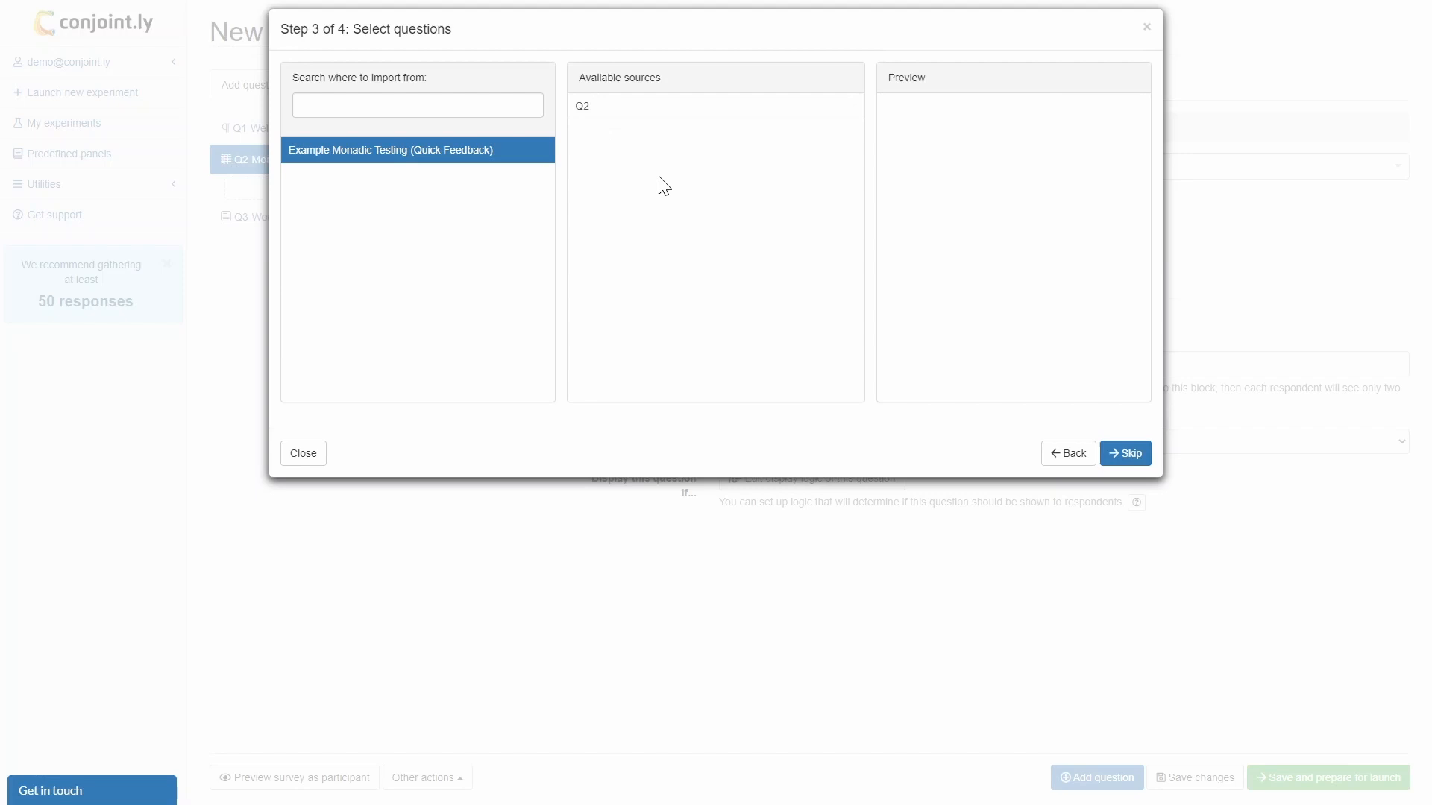
click(656, 107)
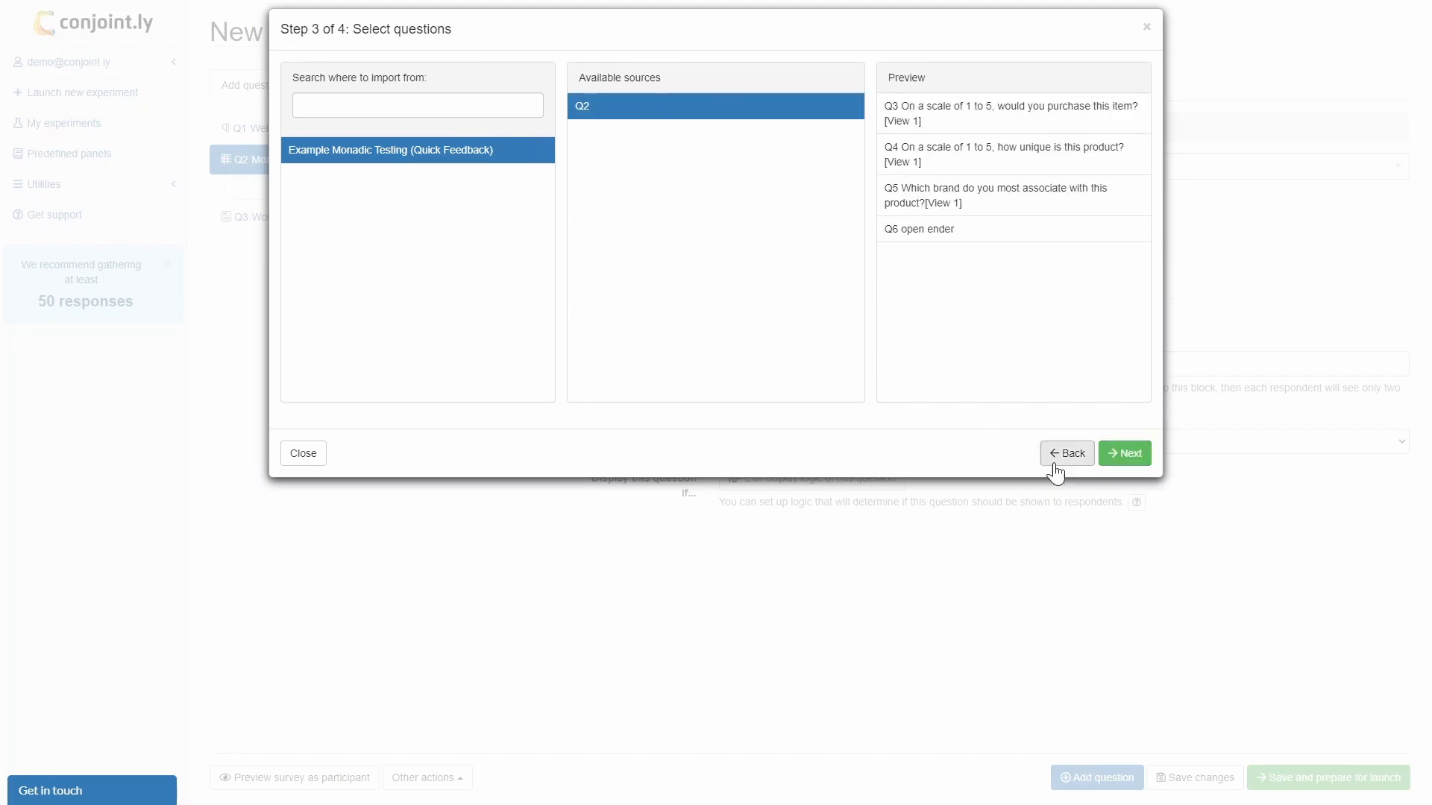
click(1125, 456)
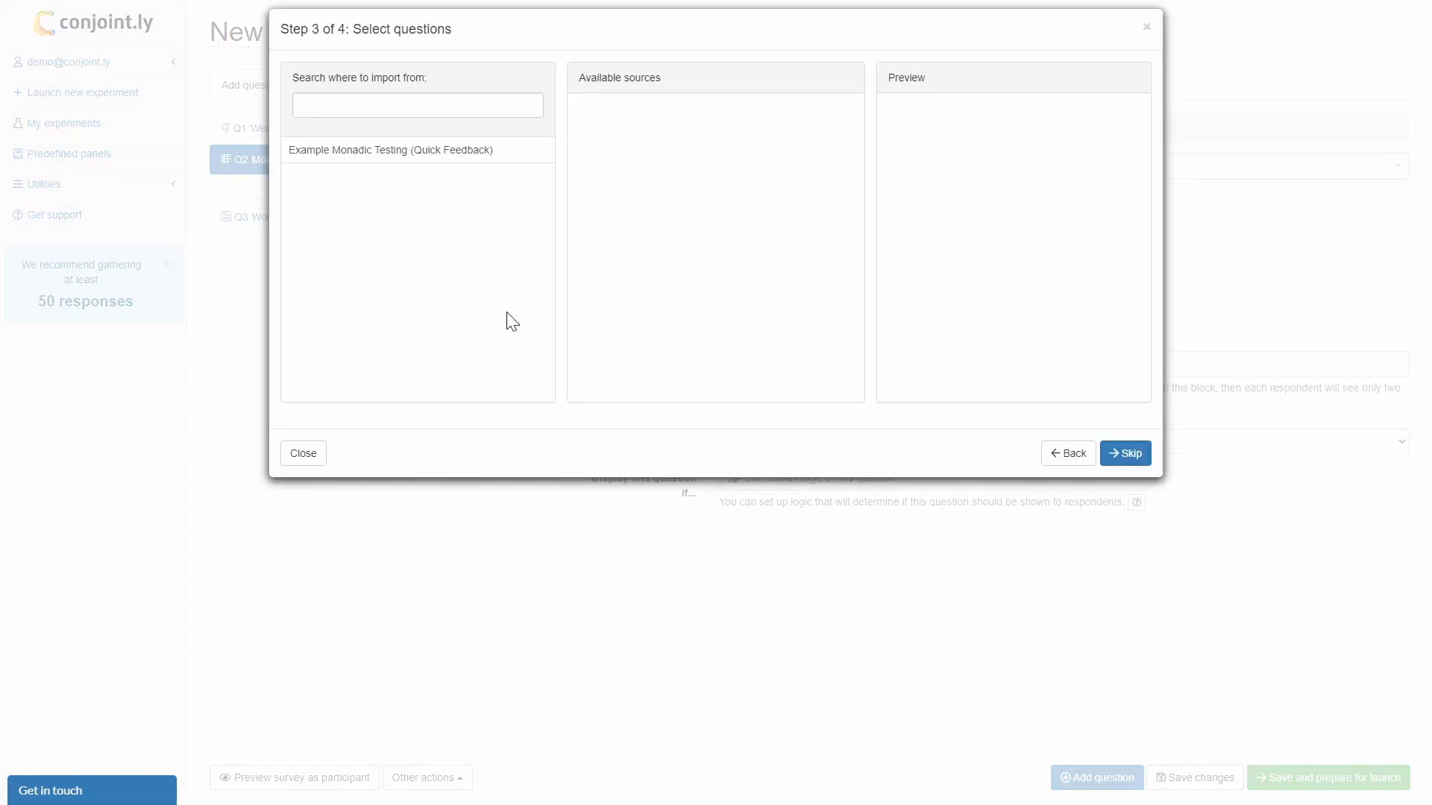
Skip the question import and try the Partially sequential monadic and Sequential monadic experiment types.
click(1125, 454)
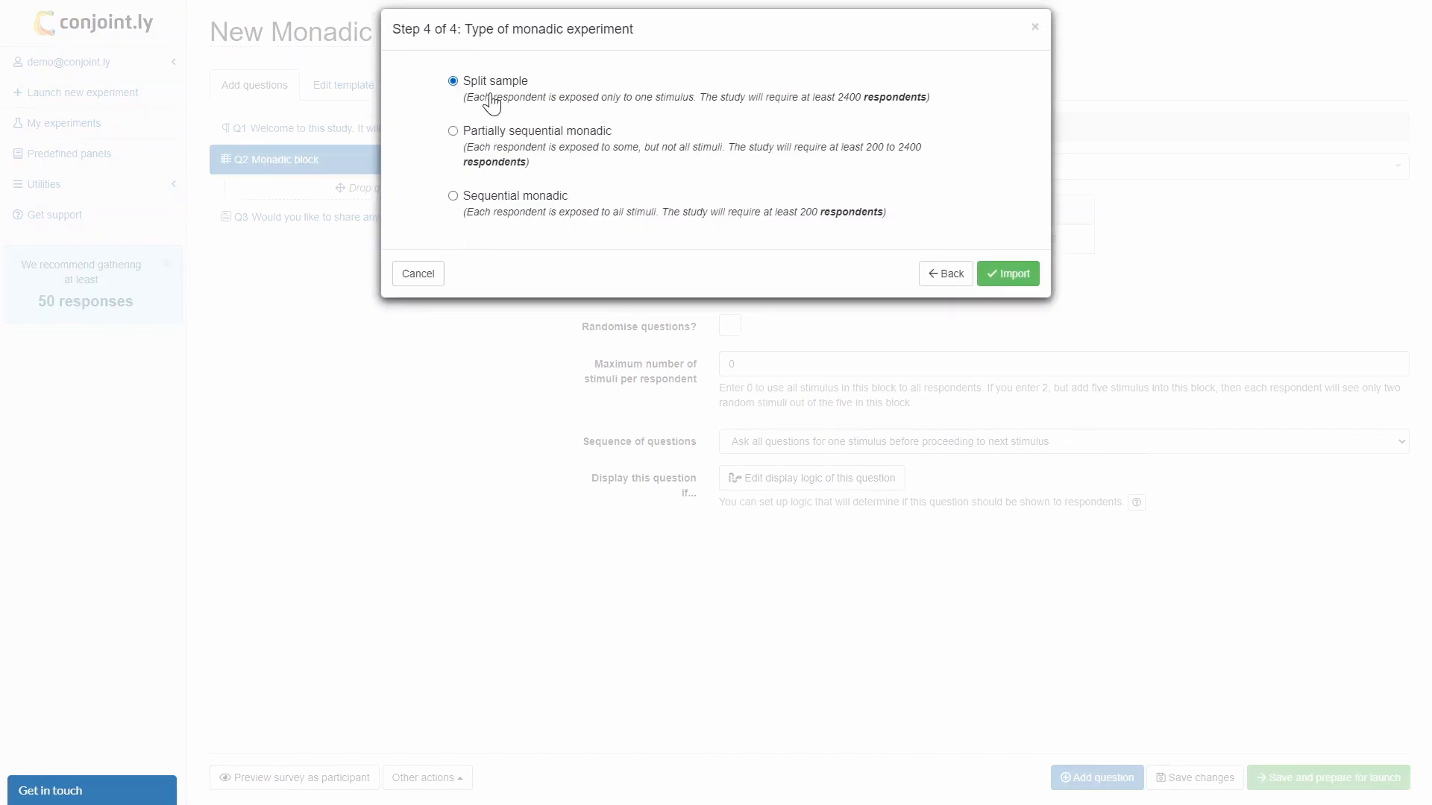
click(480, 146)
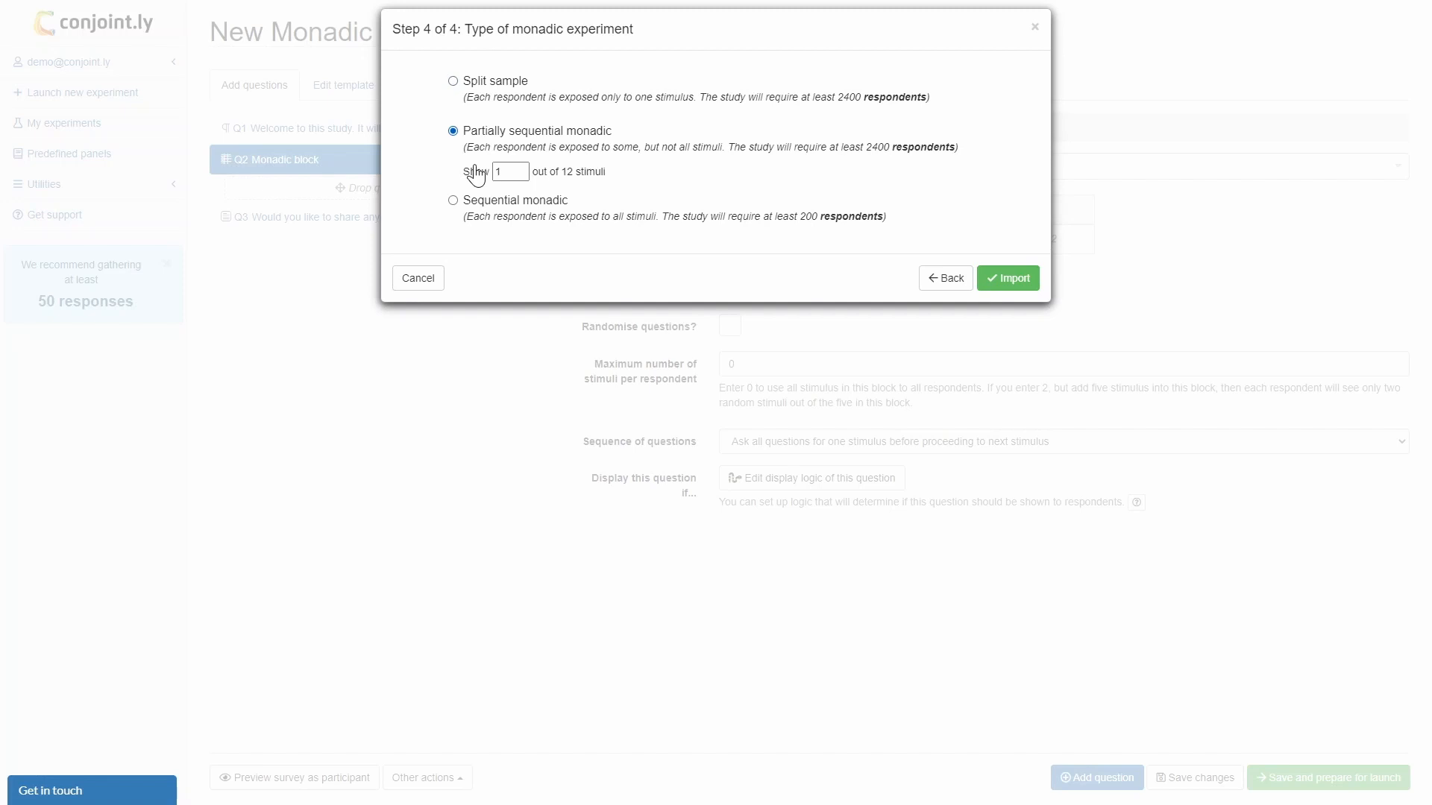
click(482, 216)
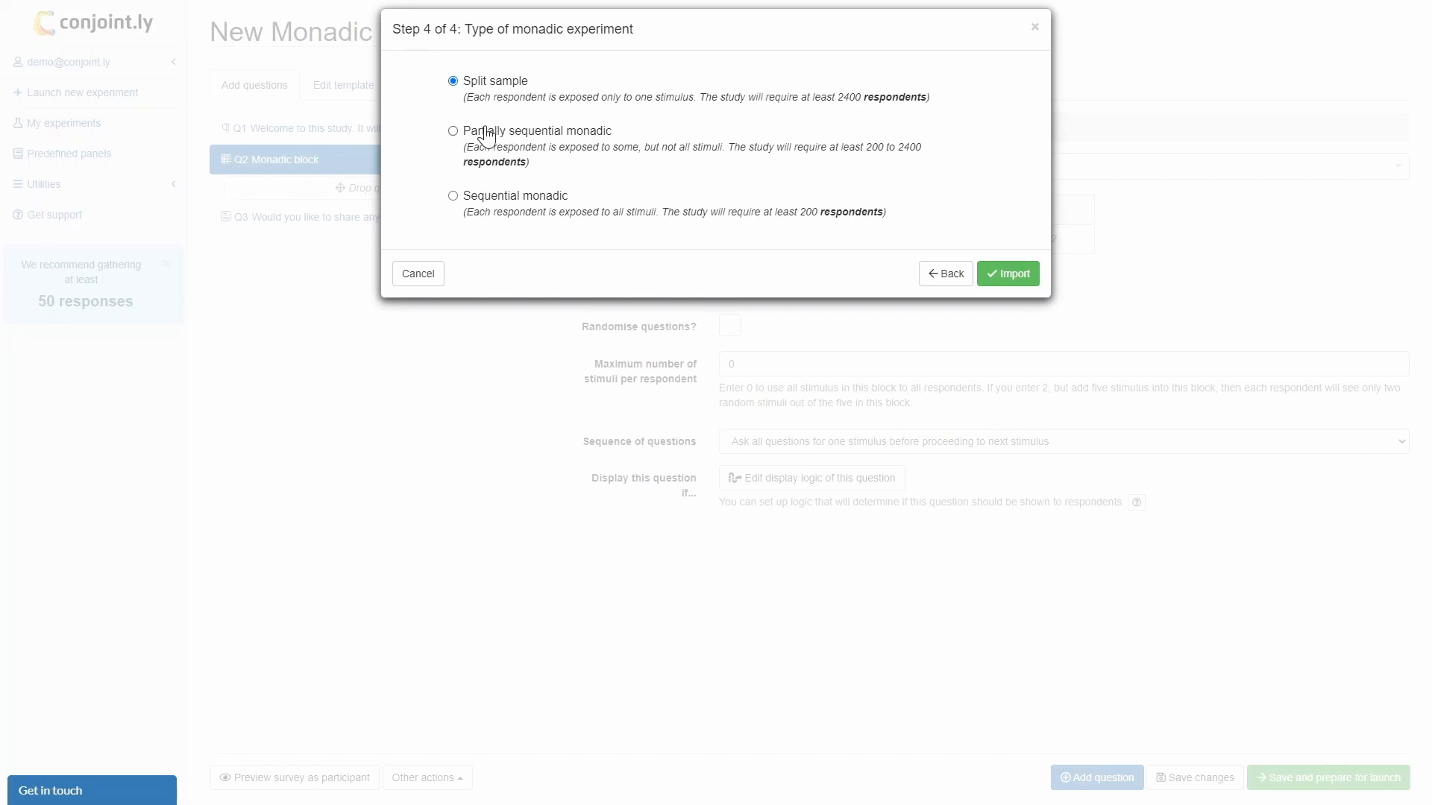
Set the experiment type to Partially sequential monadic, showing 6 out of 12 stimuli.
click(462, 133)
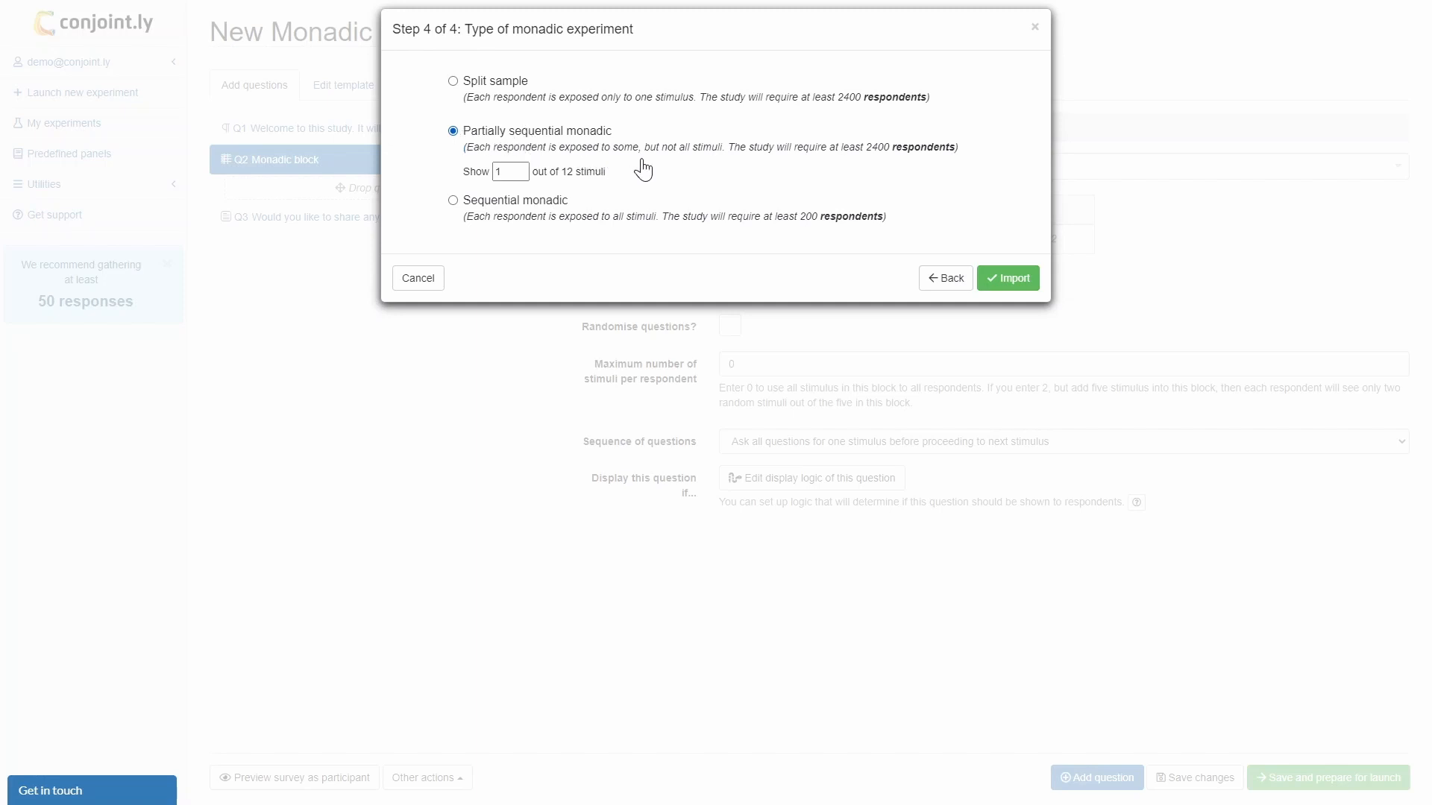
click(521, 170)
click(521, 170)
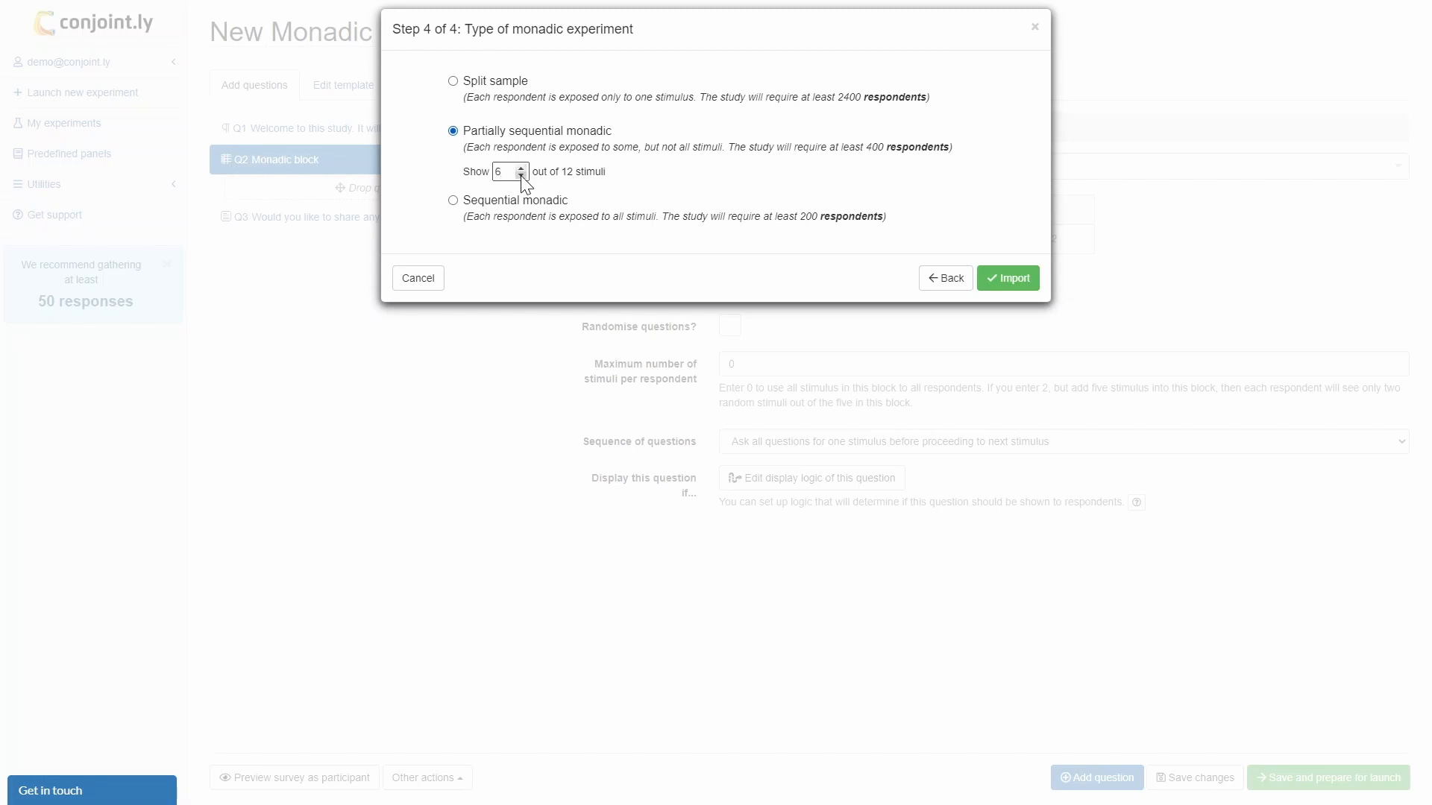
Set the experiment type to Sequential monadic and import the stimuli into the monadic block.
click(472, 212)
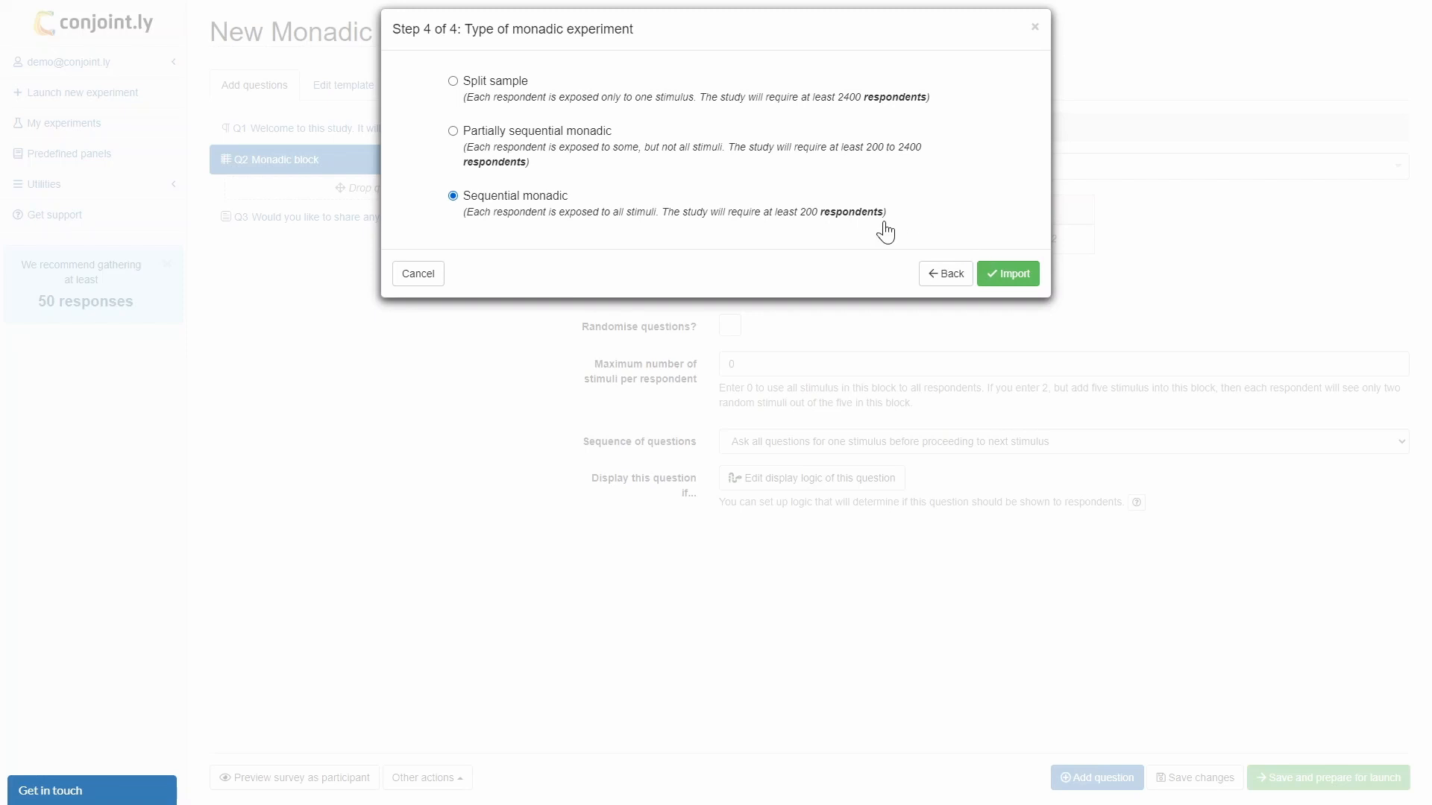
click(1010, 275)
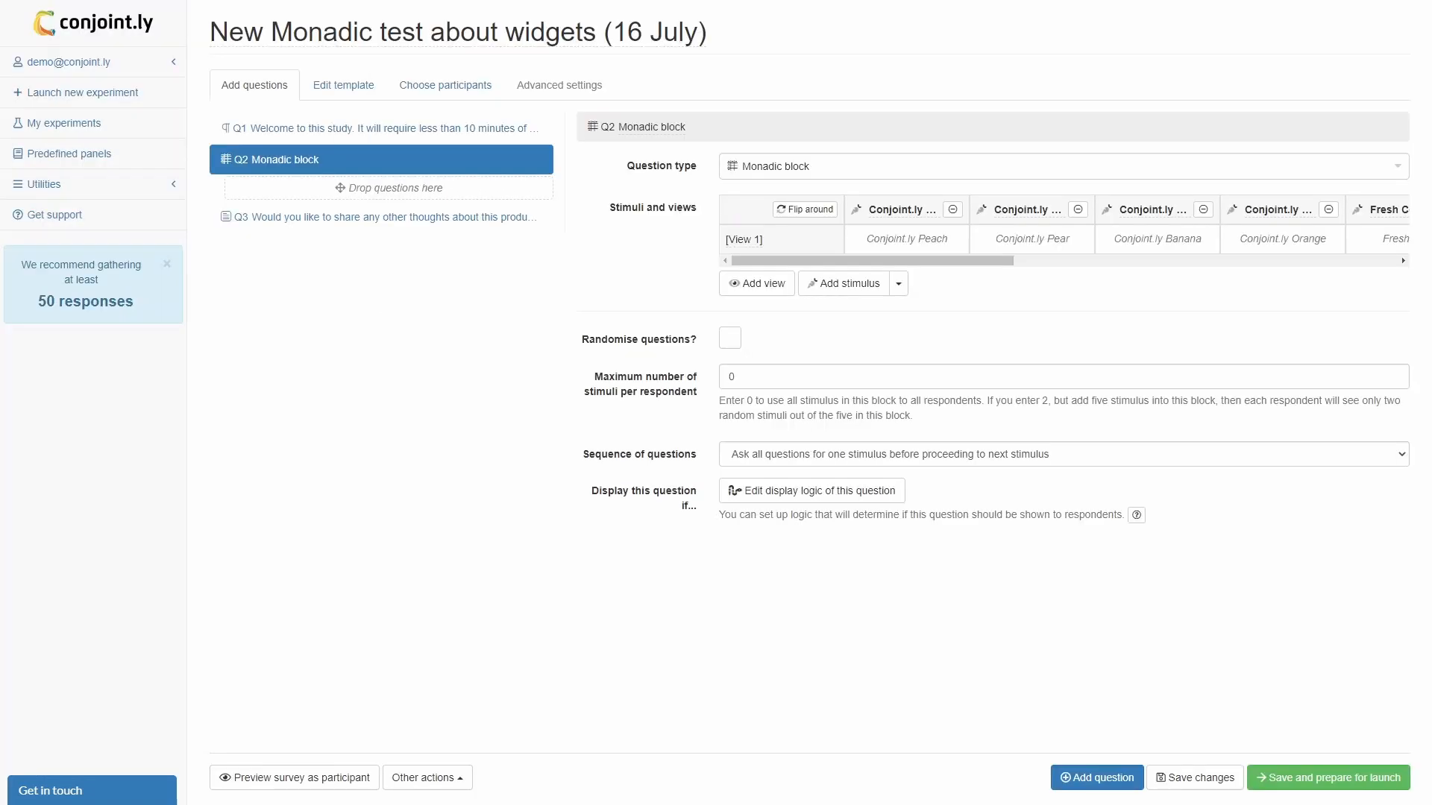
Add a second view to the monadic block and paste the peach can image into View 1 of Conjoint.ly Peach.
click(770, 285)
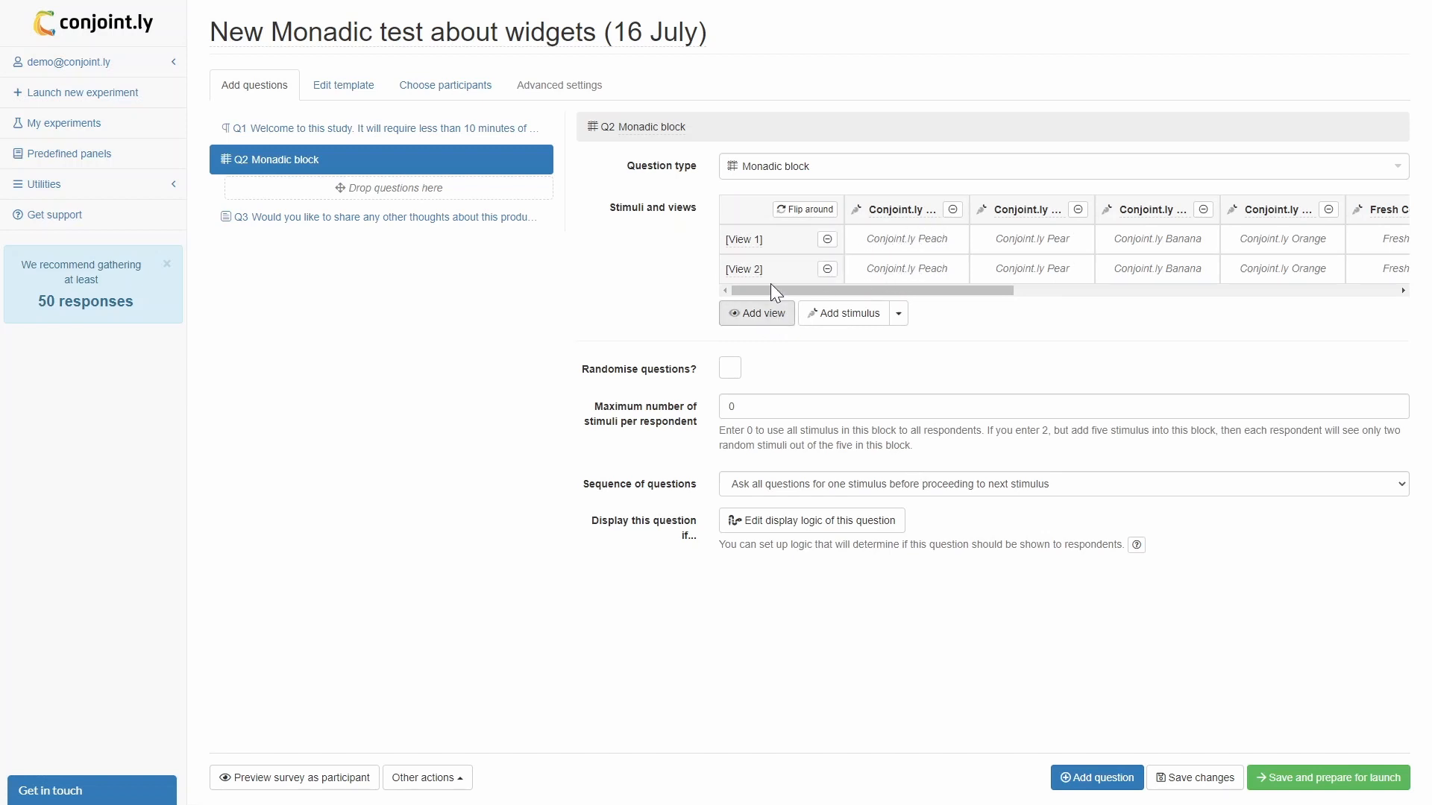
click(881, 246)
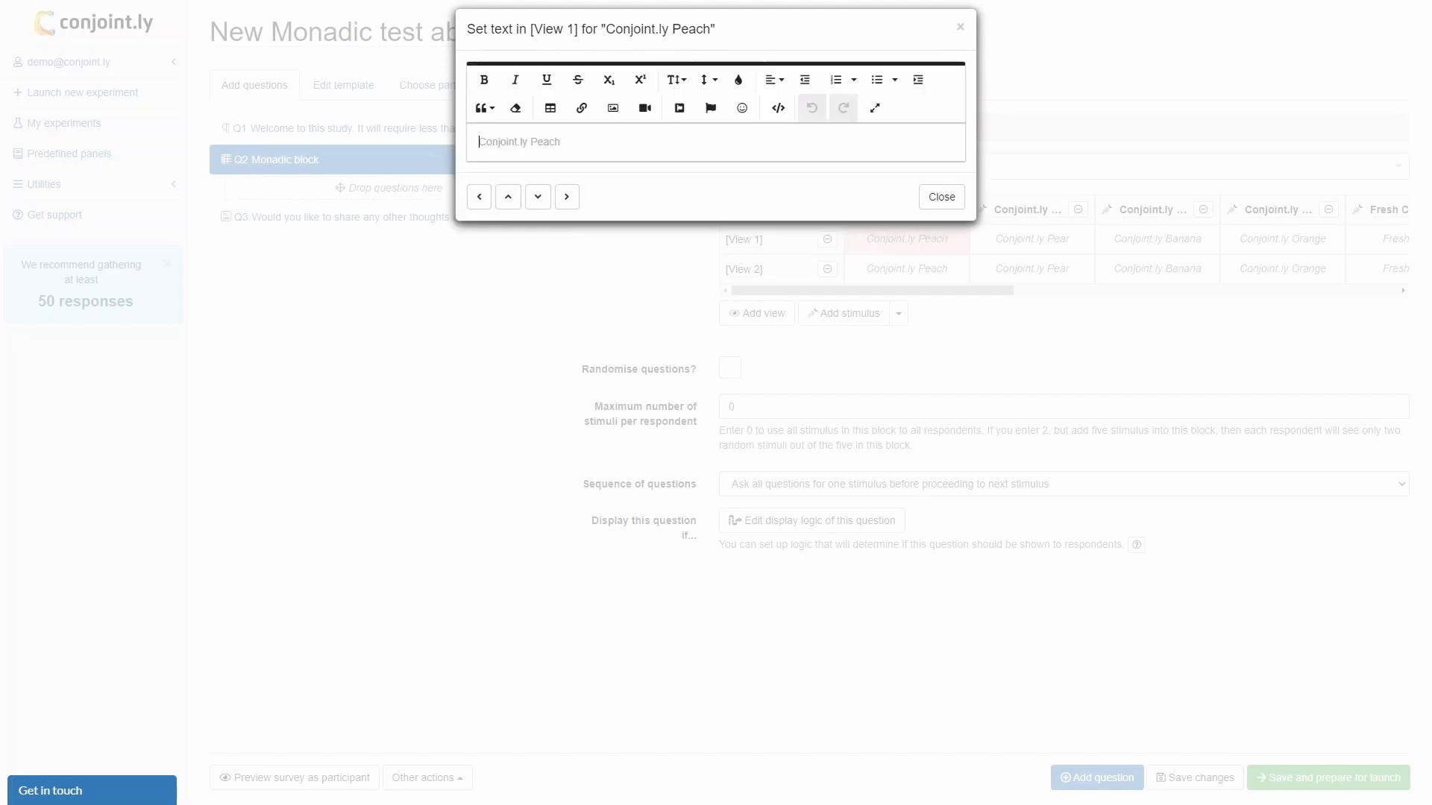
key(ctrl+a)
key(ctrl+v)
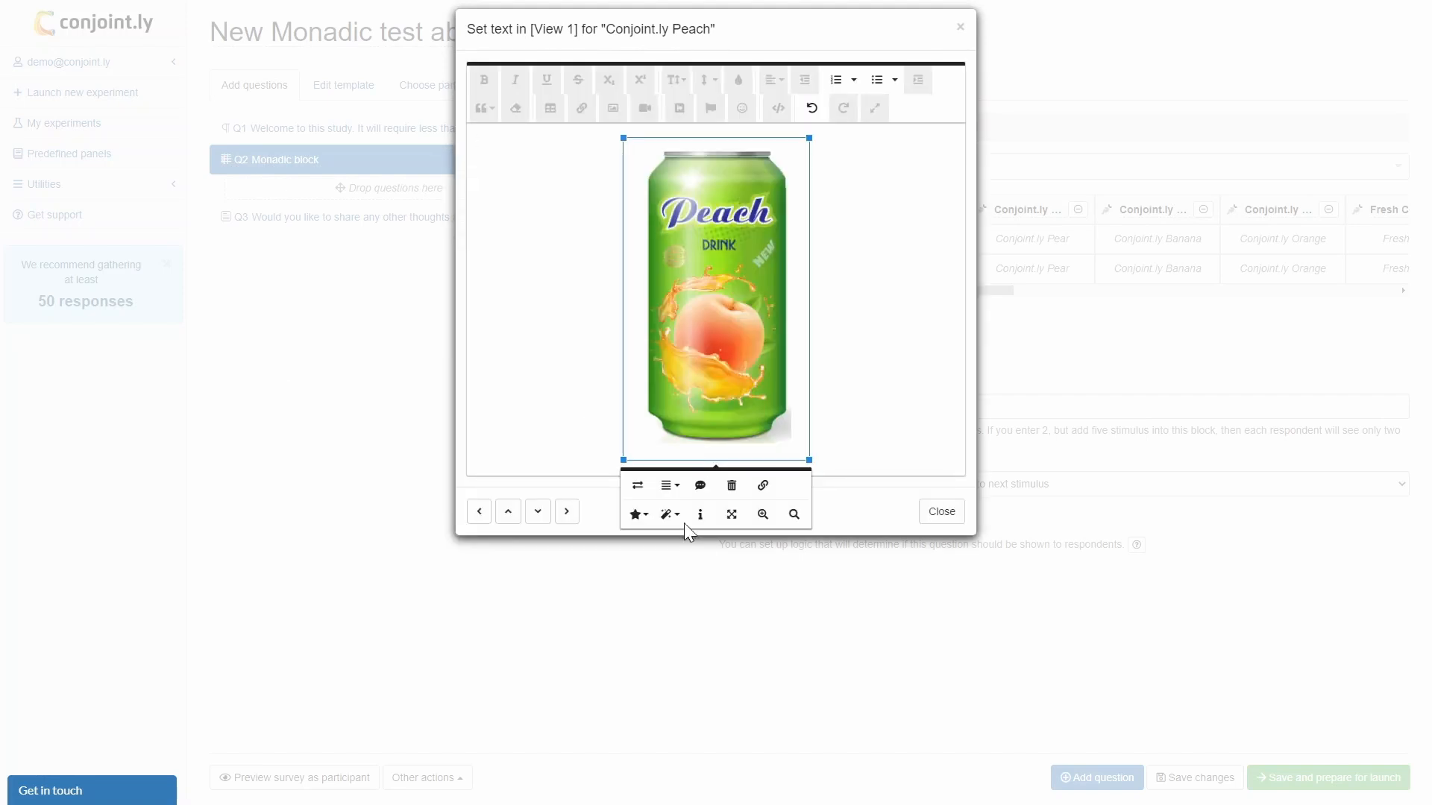
click(943, 511)
Set the View 2 text of Conjoint.ly Peach to "This is a peach drink", formatted as a bold quote.
click(899, 449)
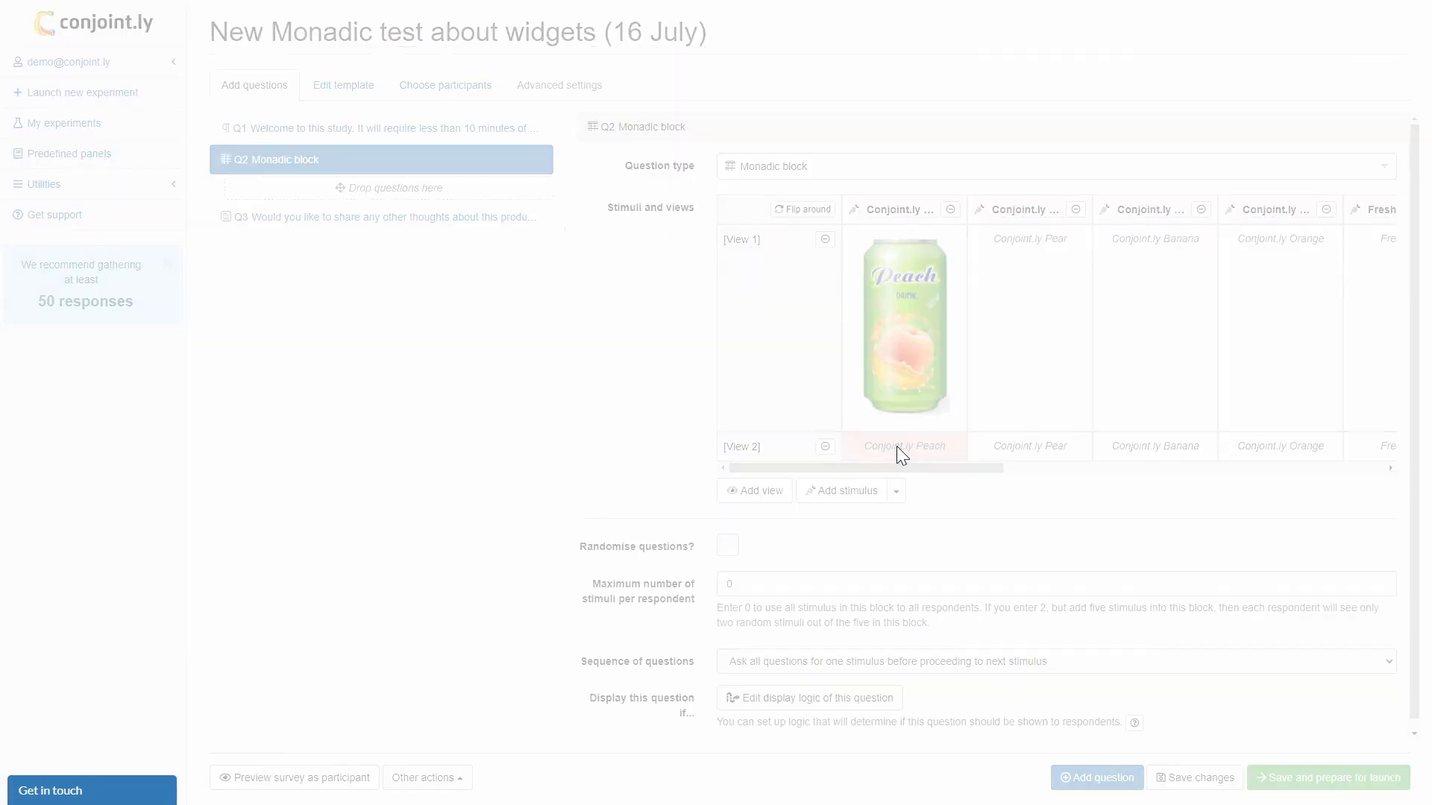
key(ctrl+a)
text(This is a peach drink)
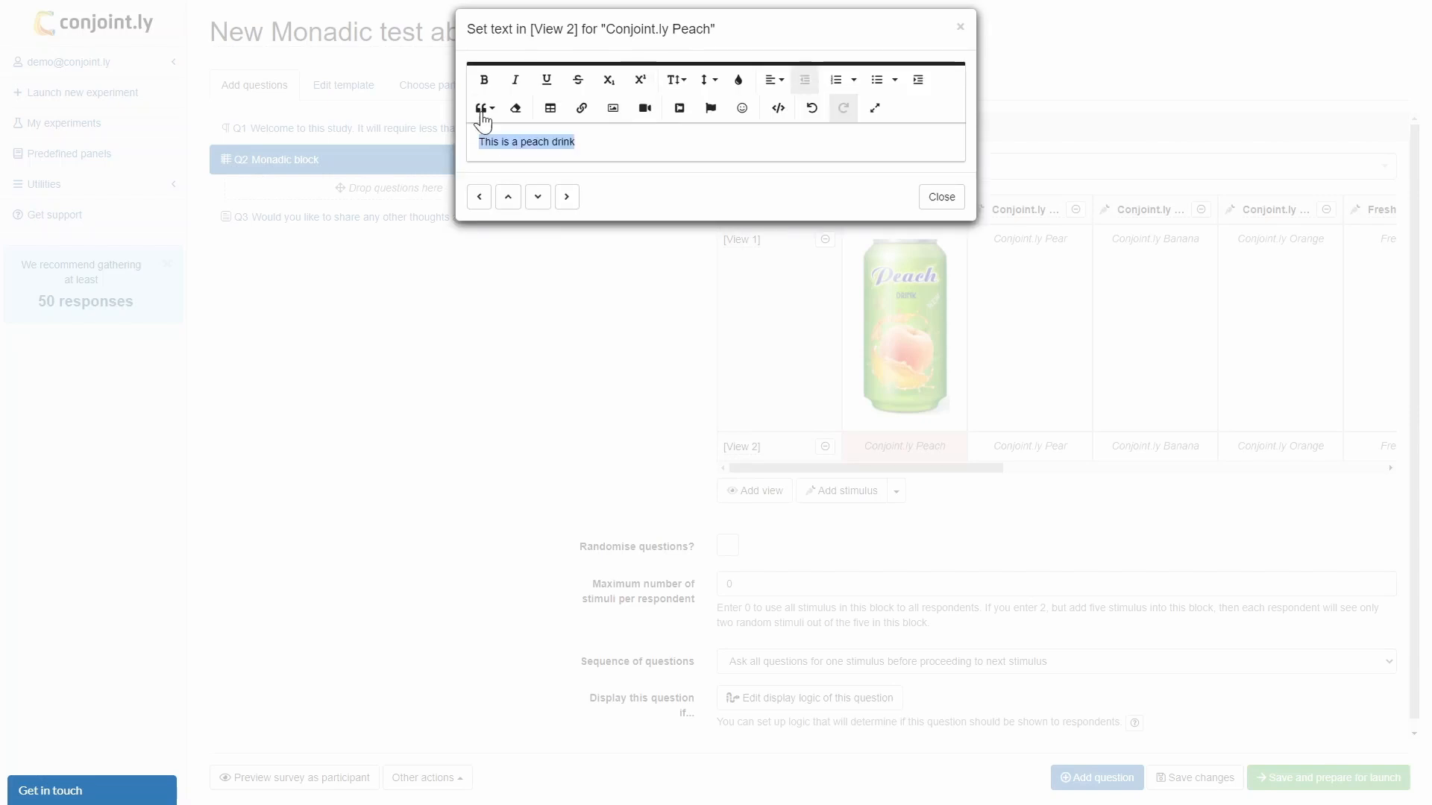
click(484, 80)
click(517, 402)
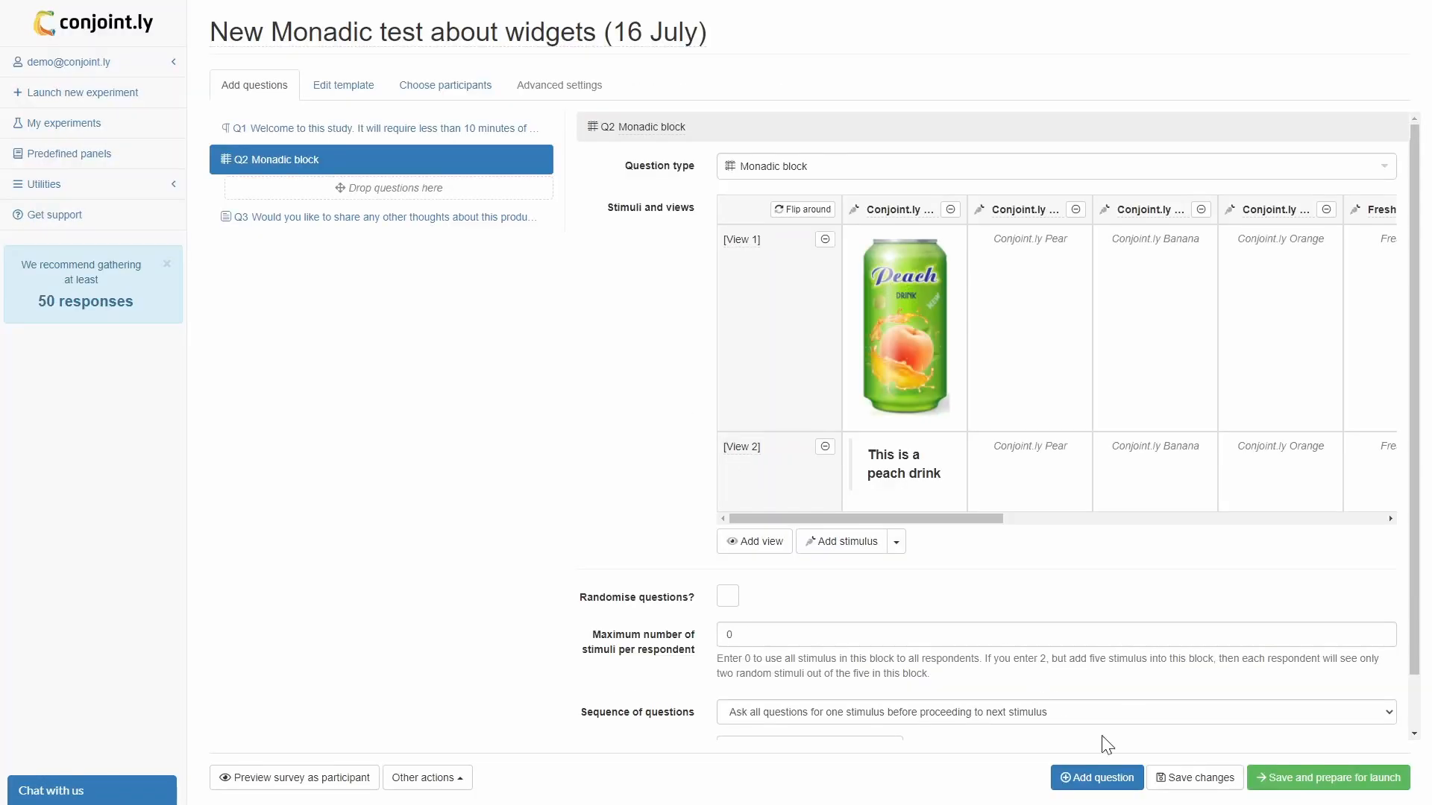
Add the multiple-choice question "Would you purchase this product?" with the options Yes and No to the monadic block, and save the changes.
click(1103, 776)
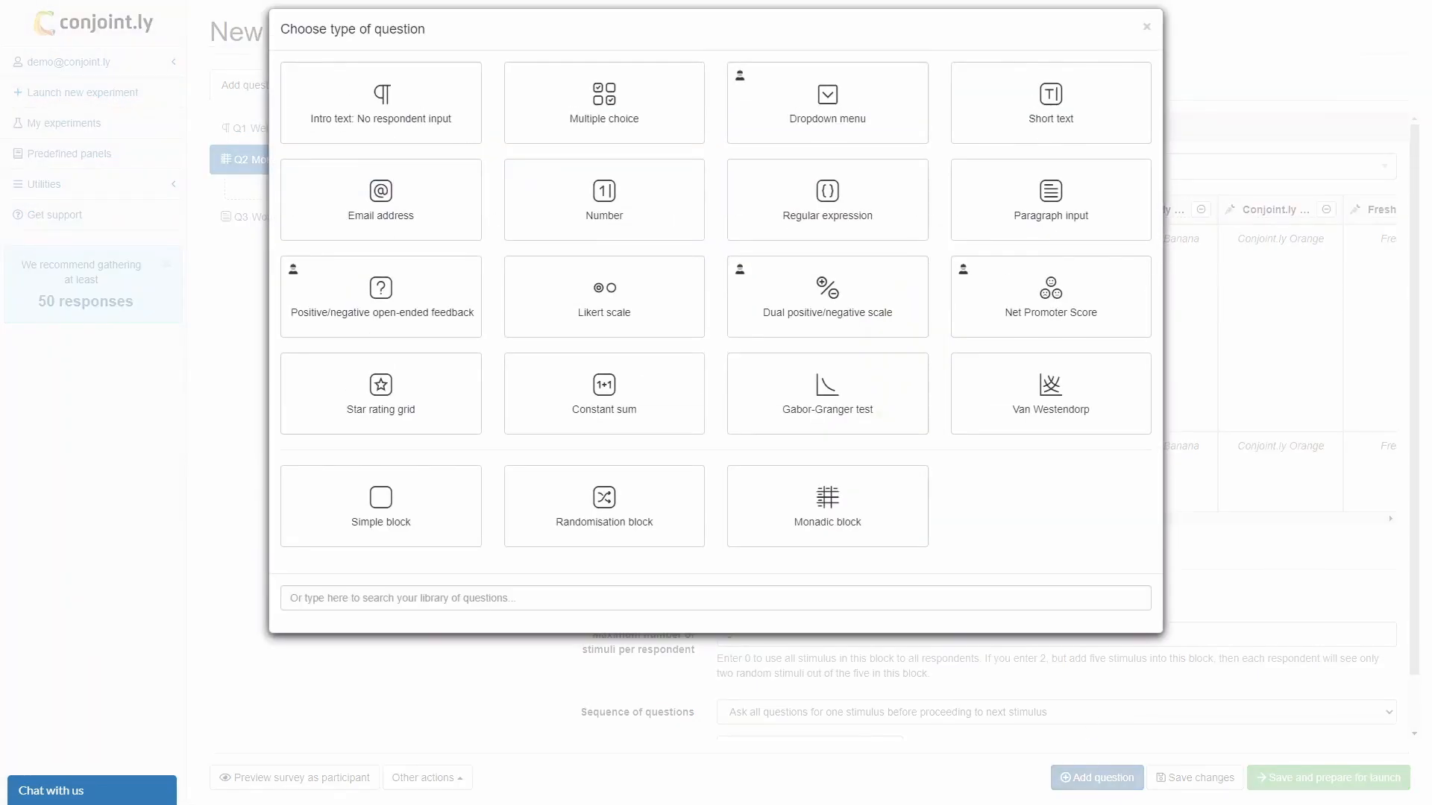
click(693, 83)
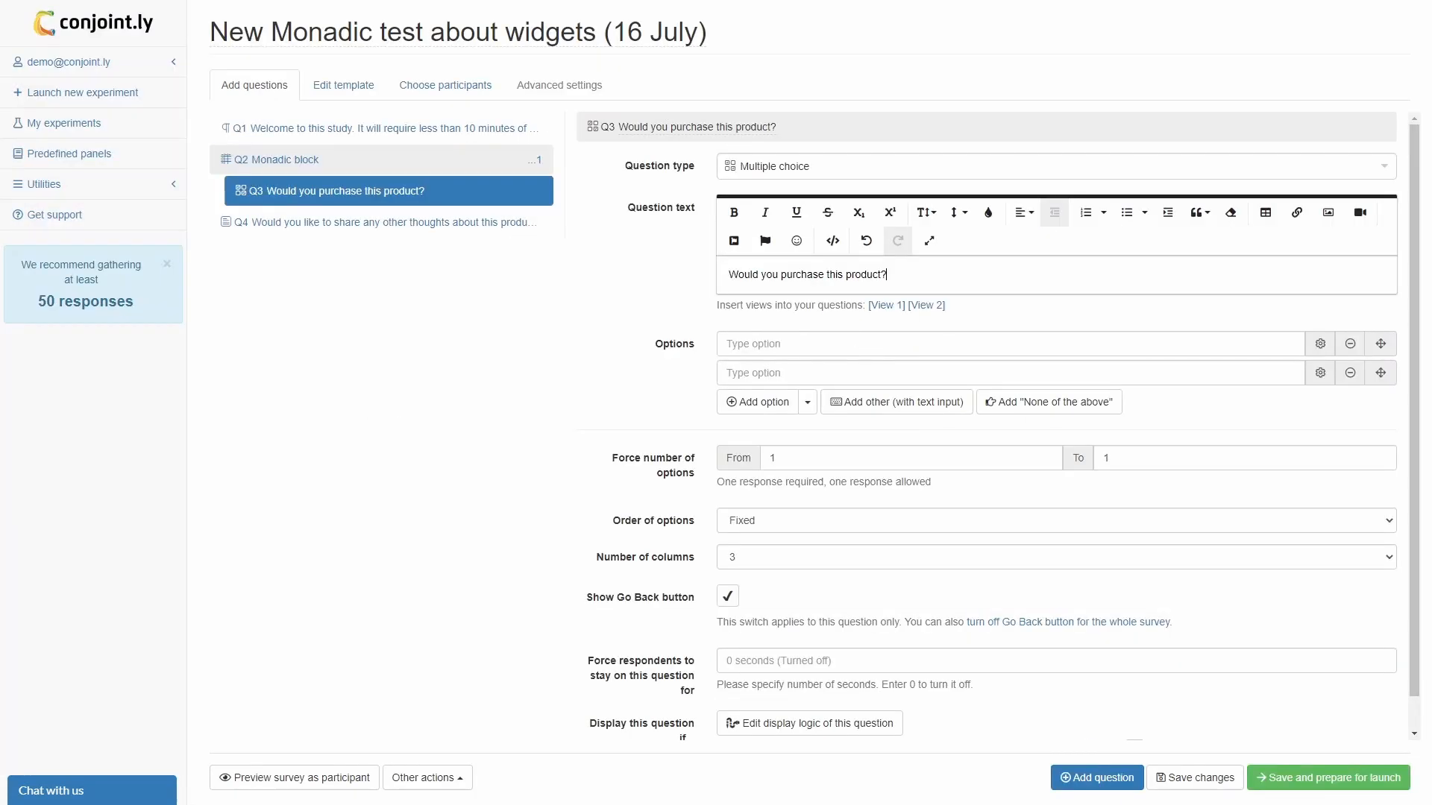
click(832, 348)
text(Yes)
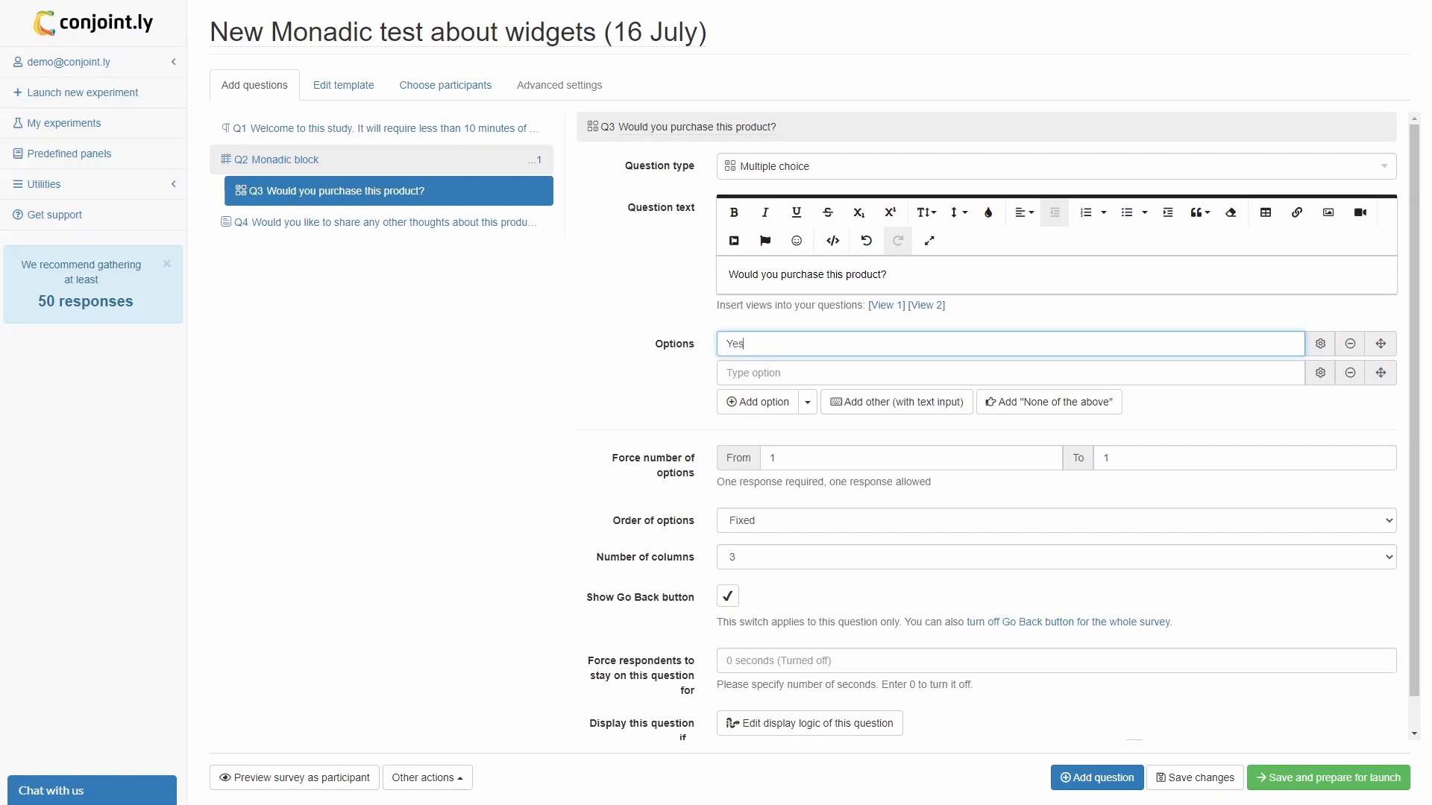
key(Tab)
text(N)
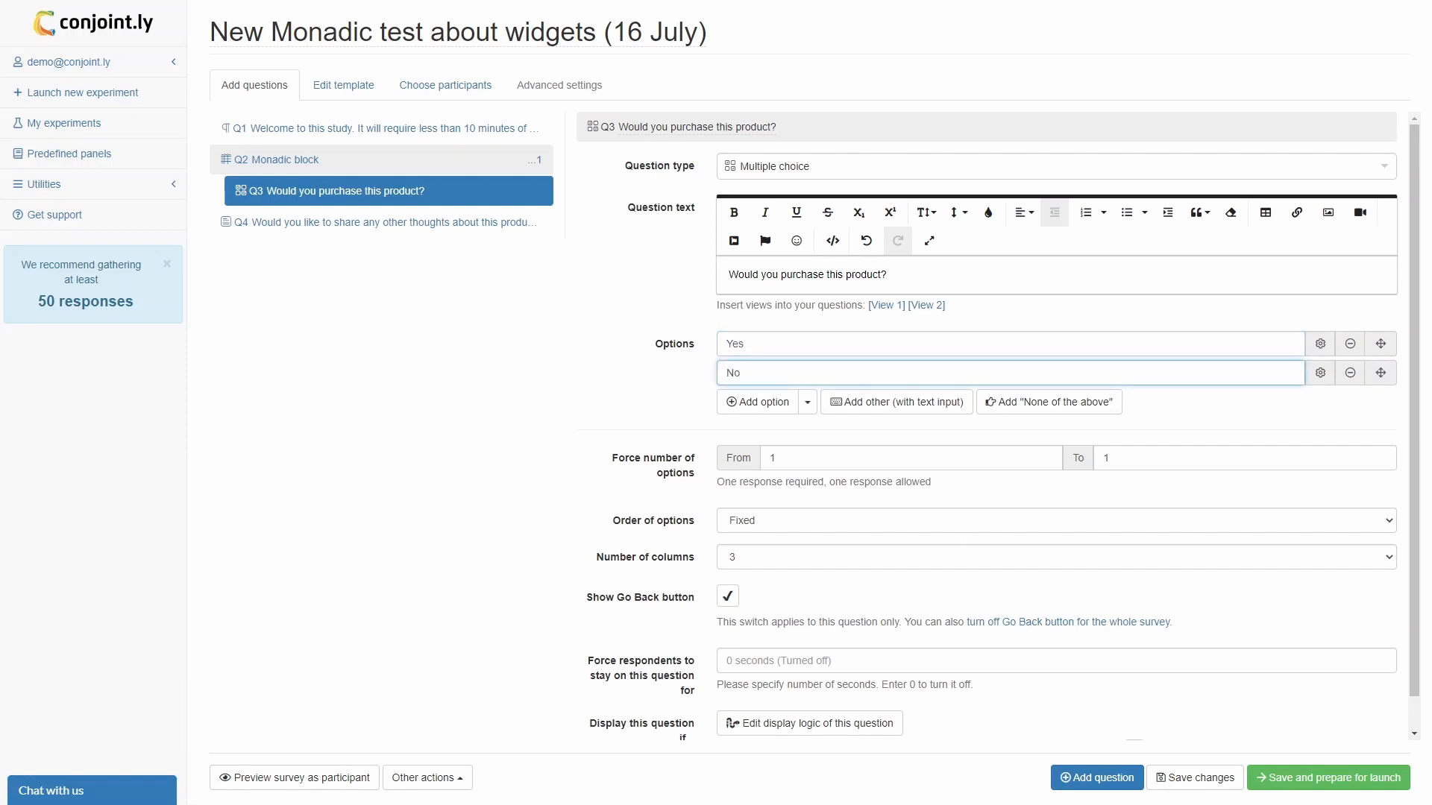
click(1183, 785)
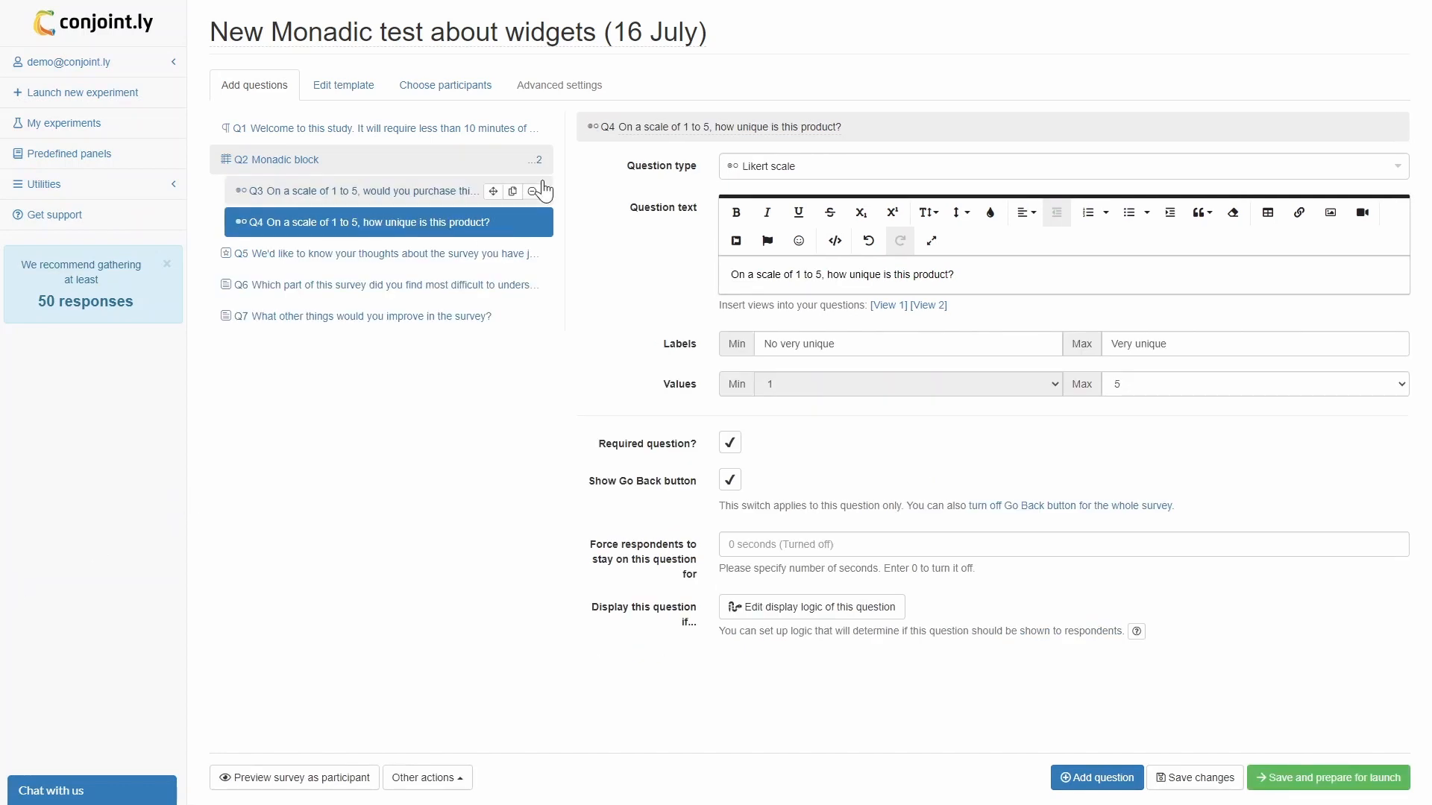
Insert View 1 and View 2 on separate lines below the text of the Q4 uniqueness question.
key(Return)
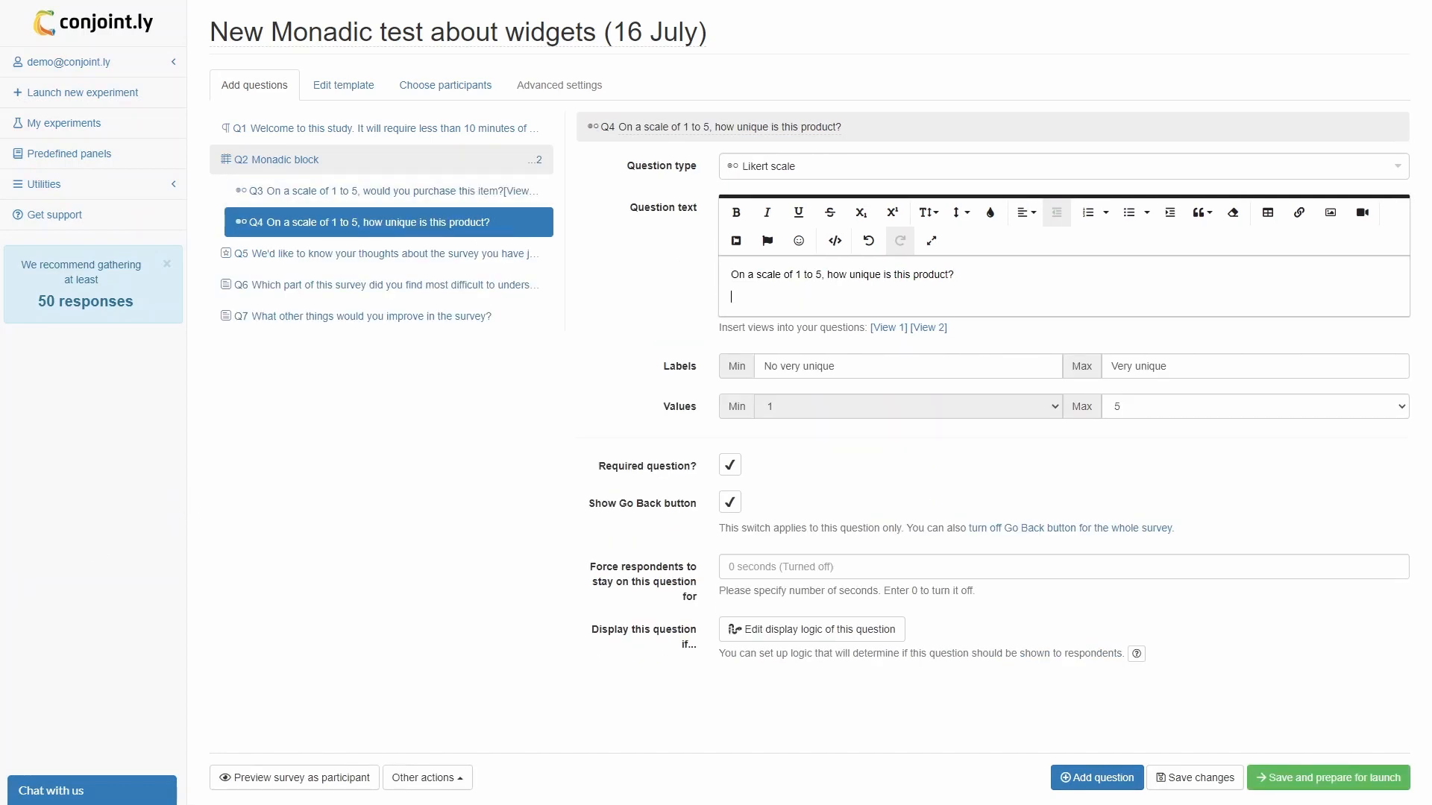
click(885, 324)
key(Return)
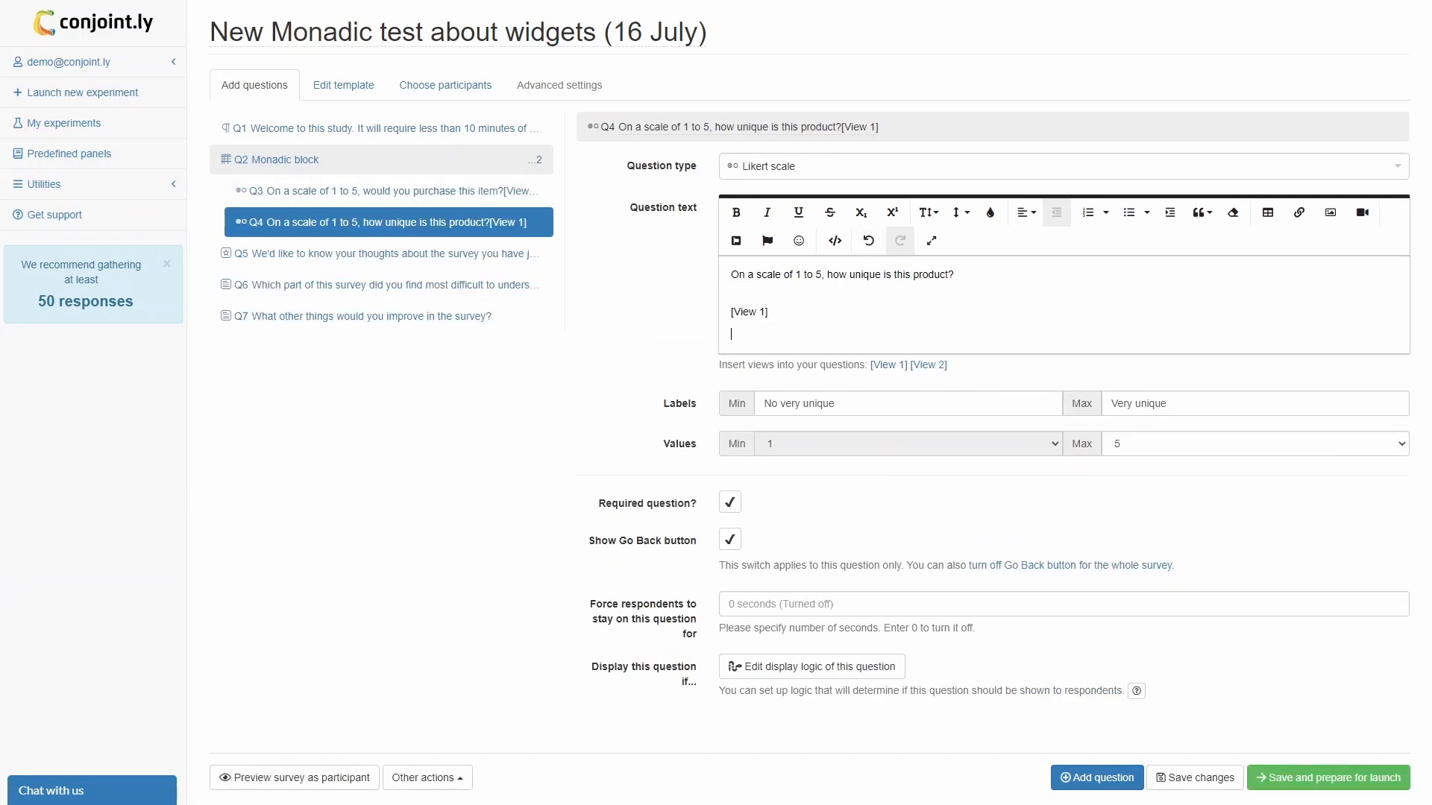
click(928, 380)
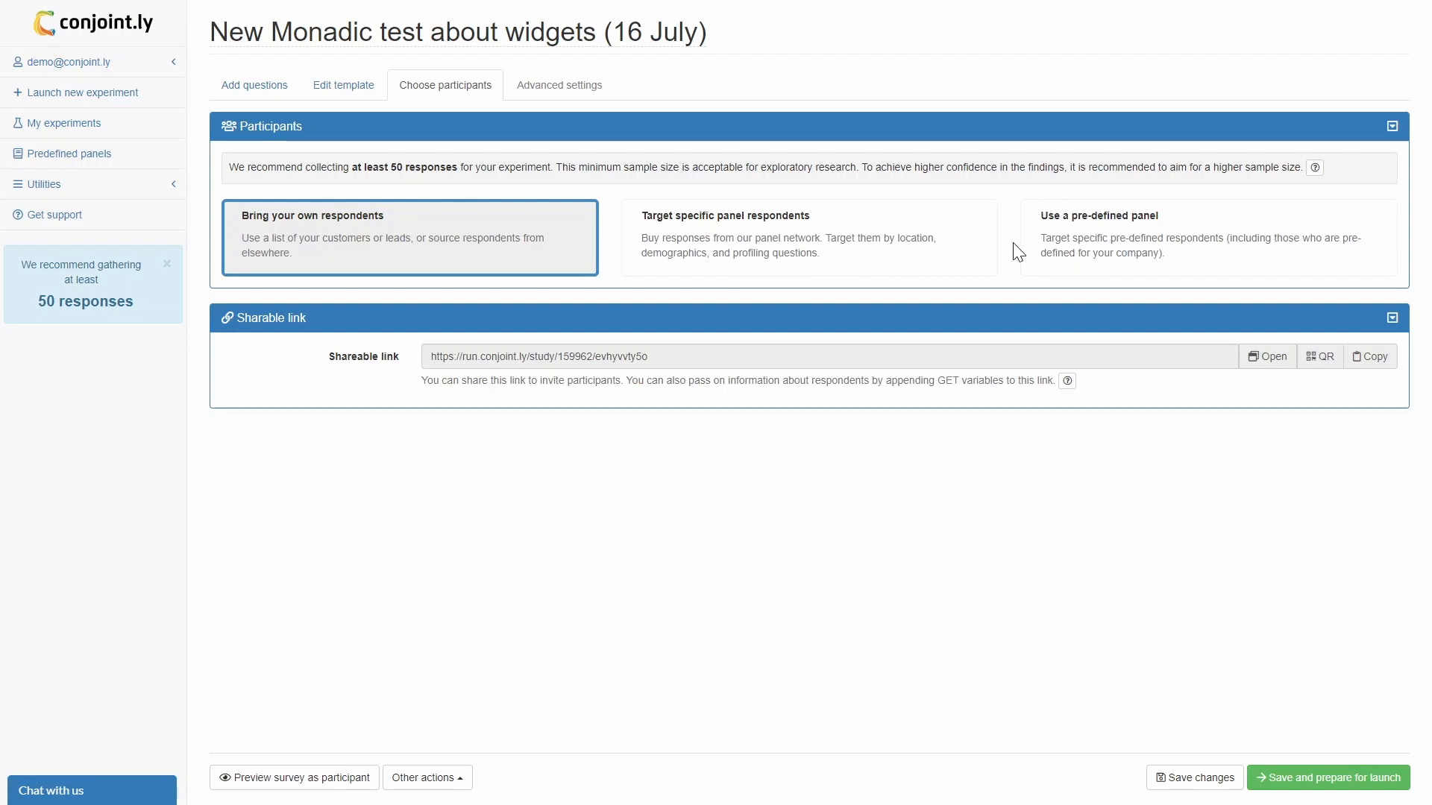
Use the pre-defined panel "Apple juice drinkers" for the participants, then save the experiment and prepare it for launch.
click(1099, 244)
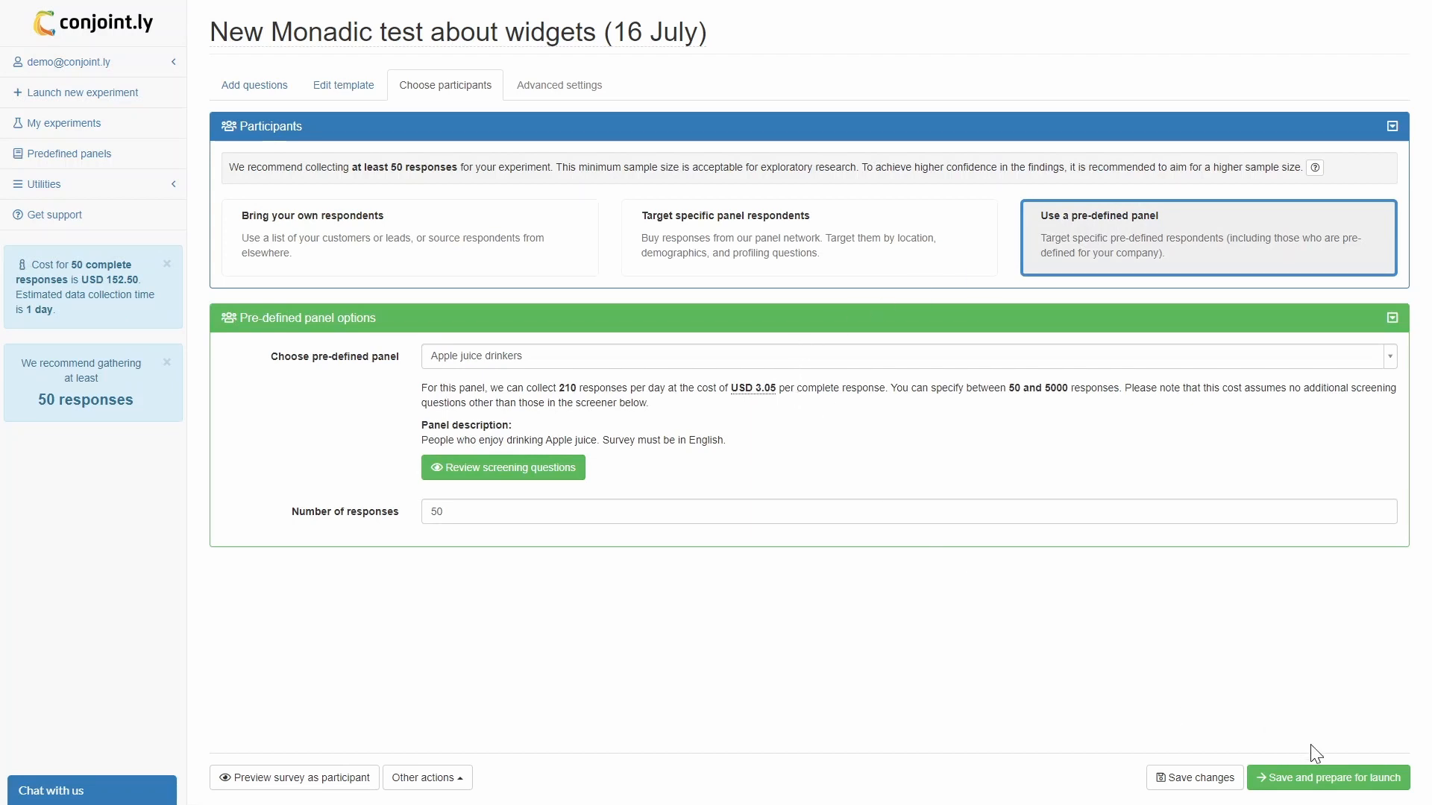
click(1325, 787)
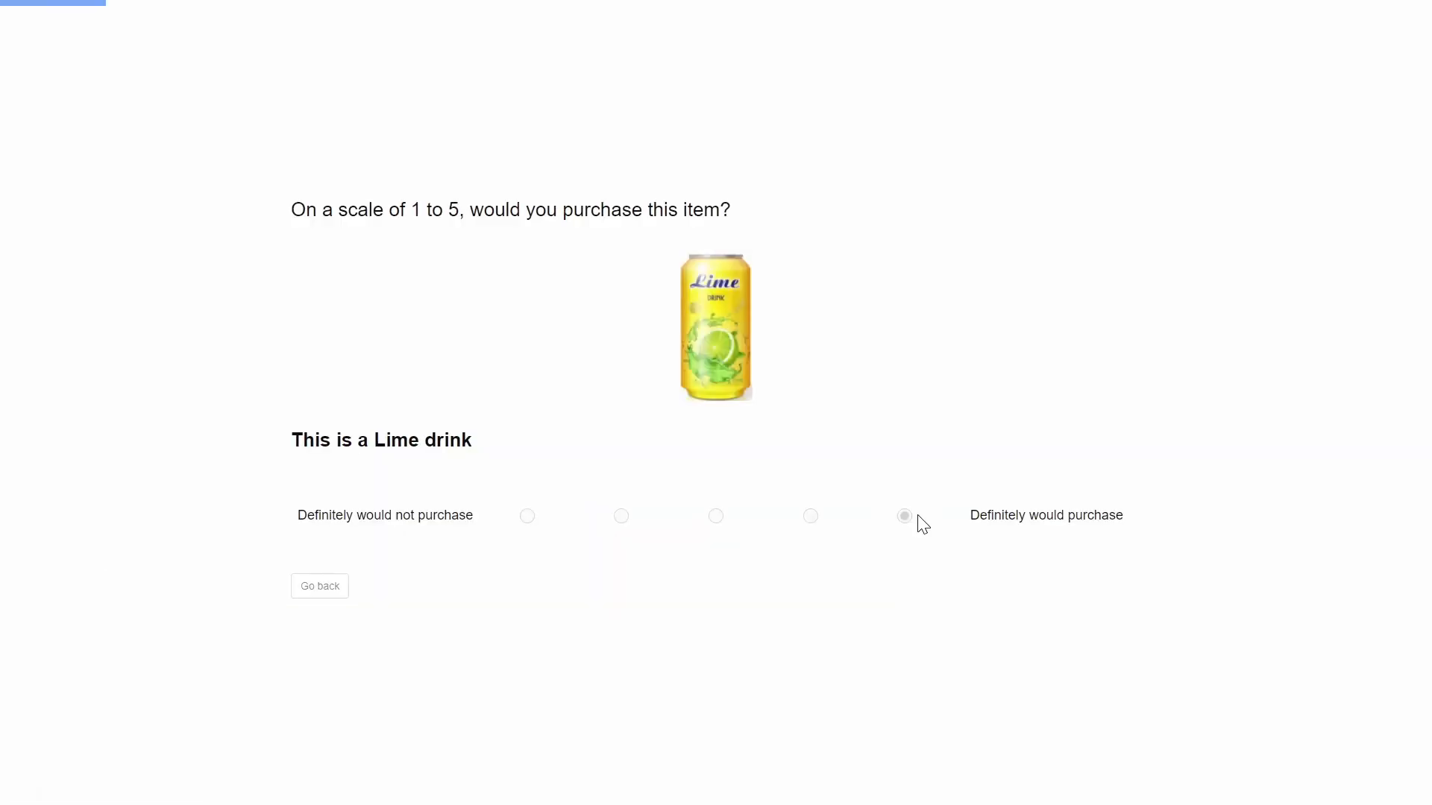
Answer the Lime drink questions with purchase rating 5, uniqueness rating 3 and the brand Fruit and Drinks.
click(909, 518)
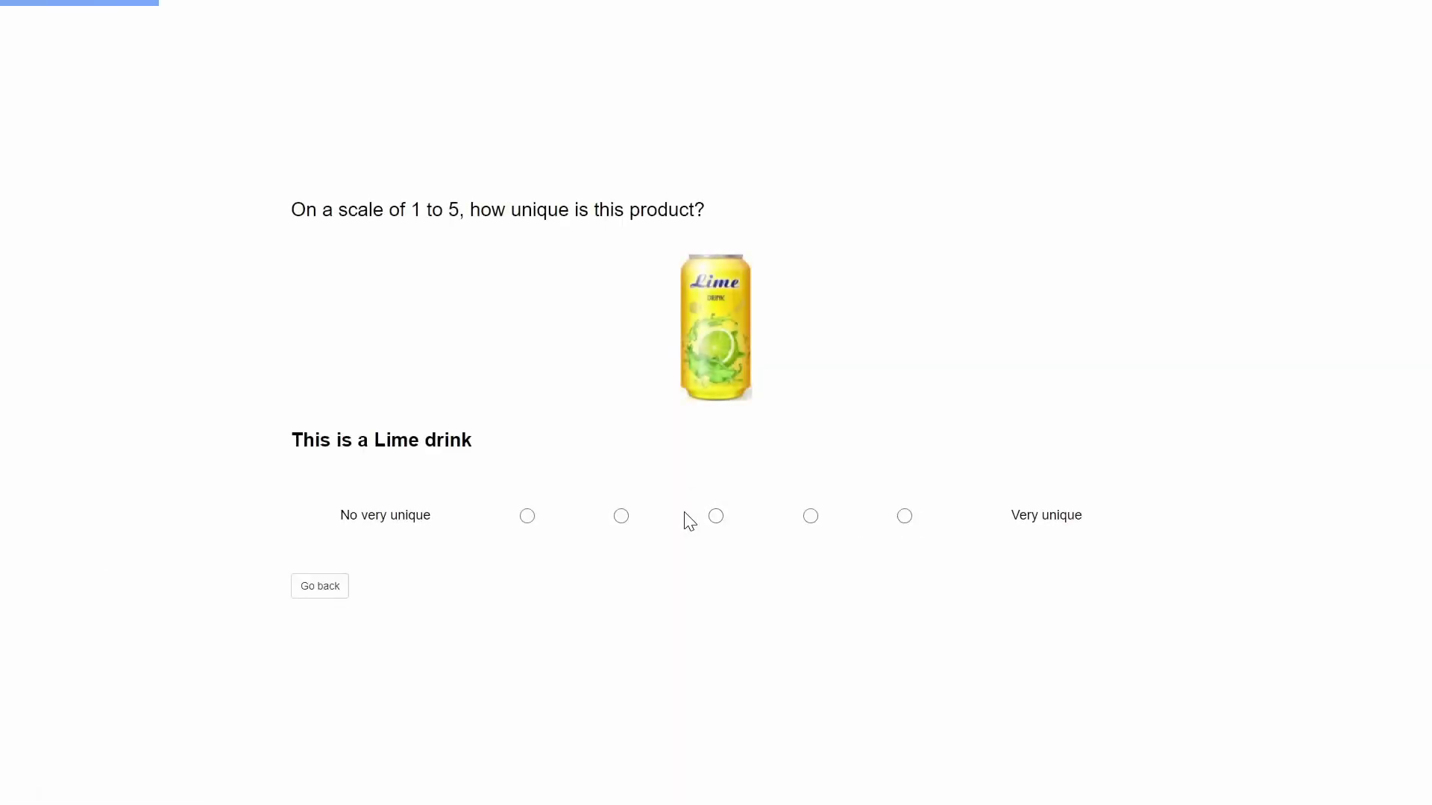
click(708, 513)
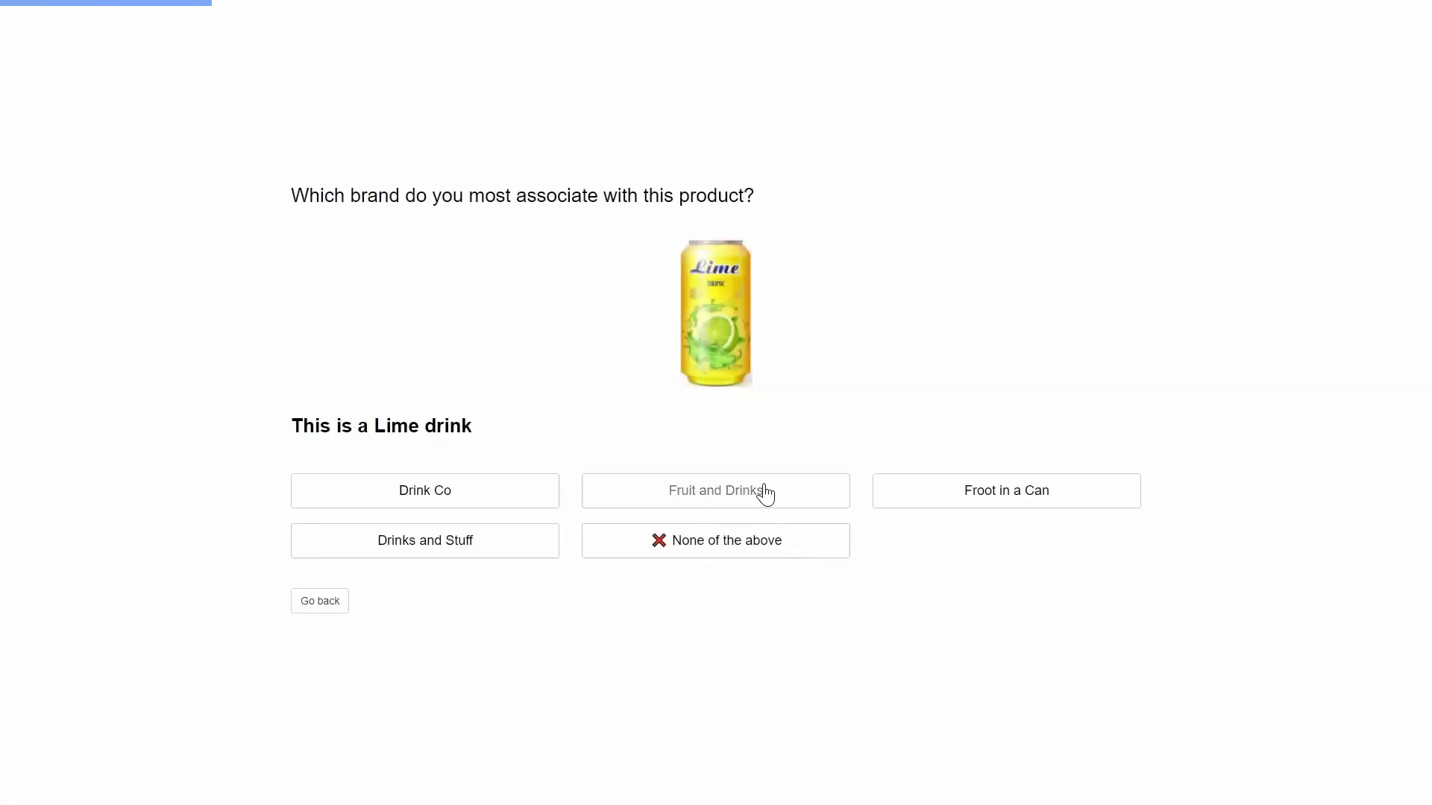
click(671, 490)
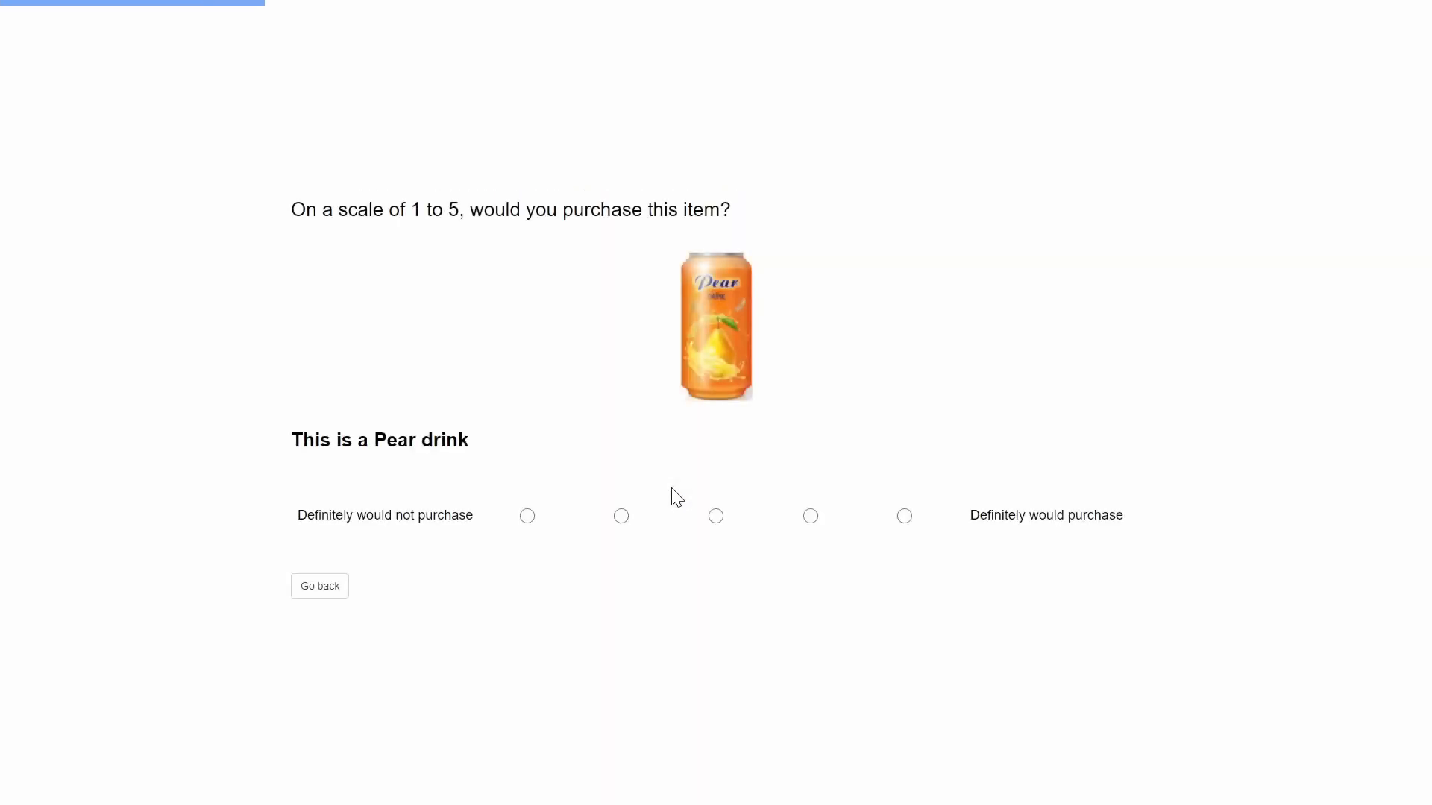
Rate the Pear drink 2 for purchase and 5 for uniqueness with brand Froot in a Can, and rate the Orange drink 4 for purchase.
click(623, 514)
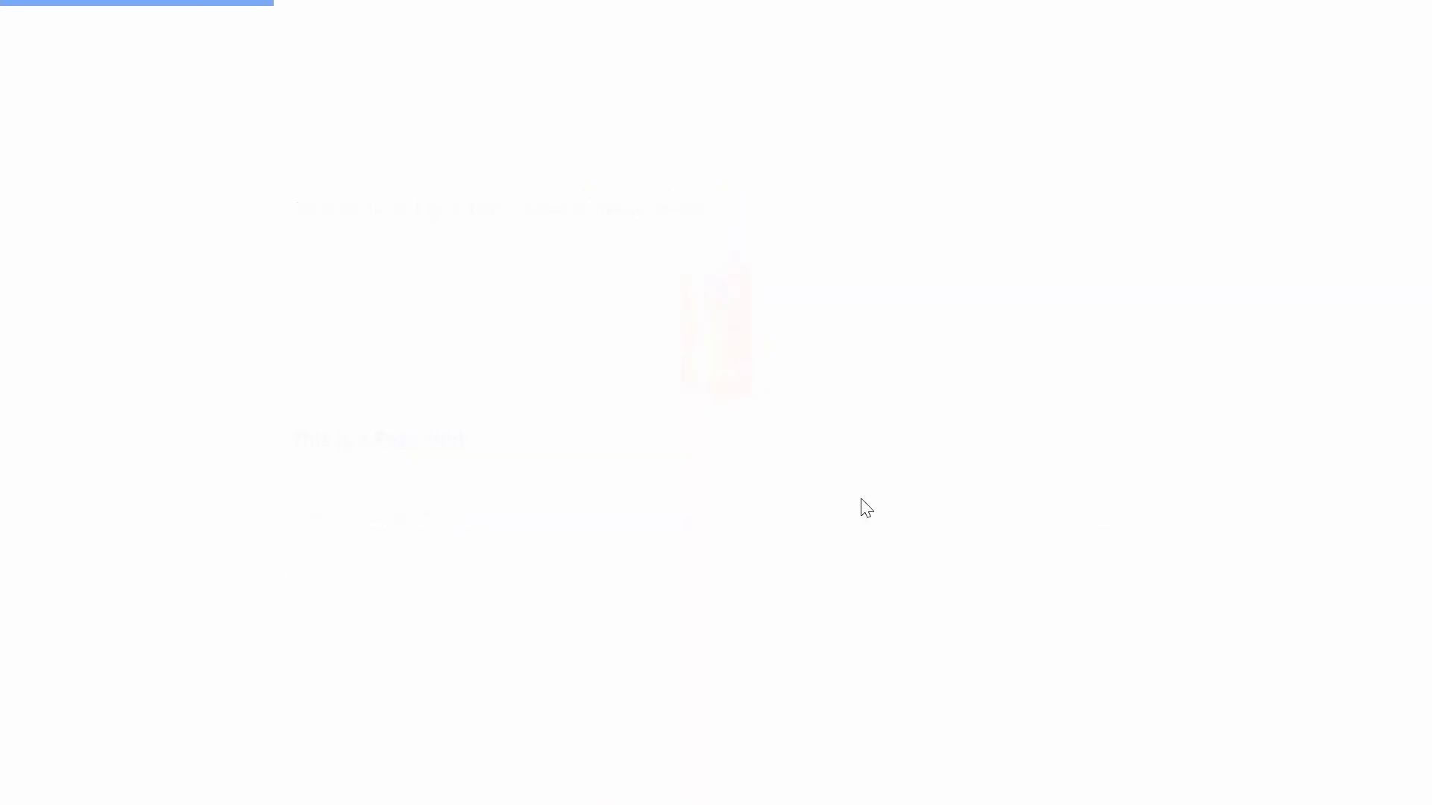
click(903, 517)
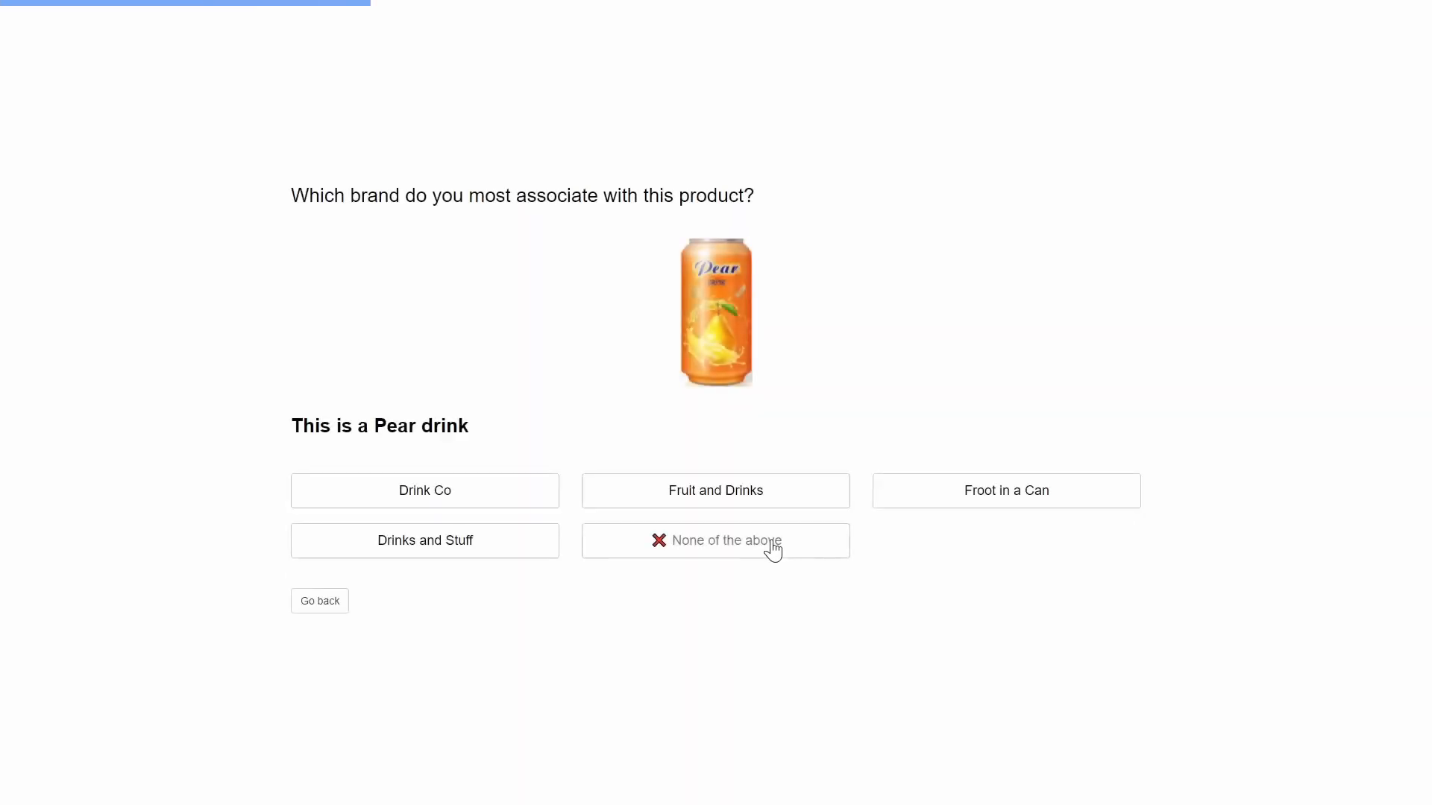
click(960, 486)
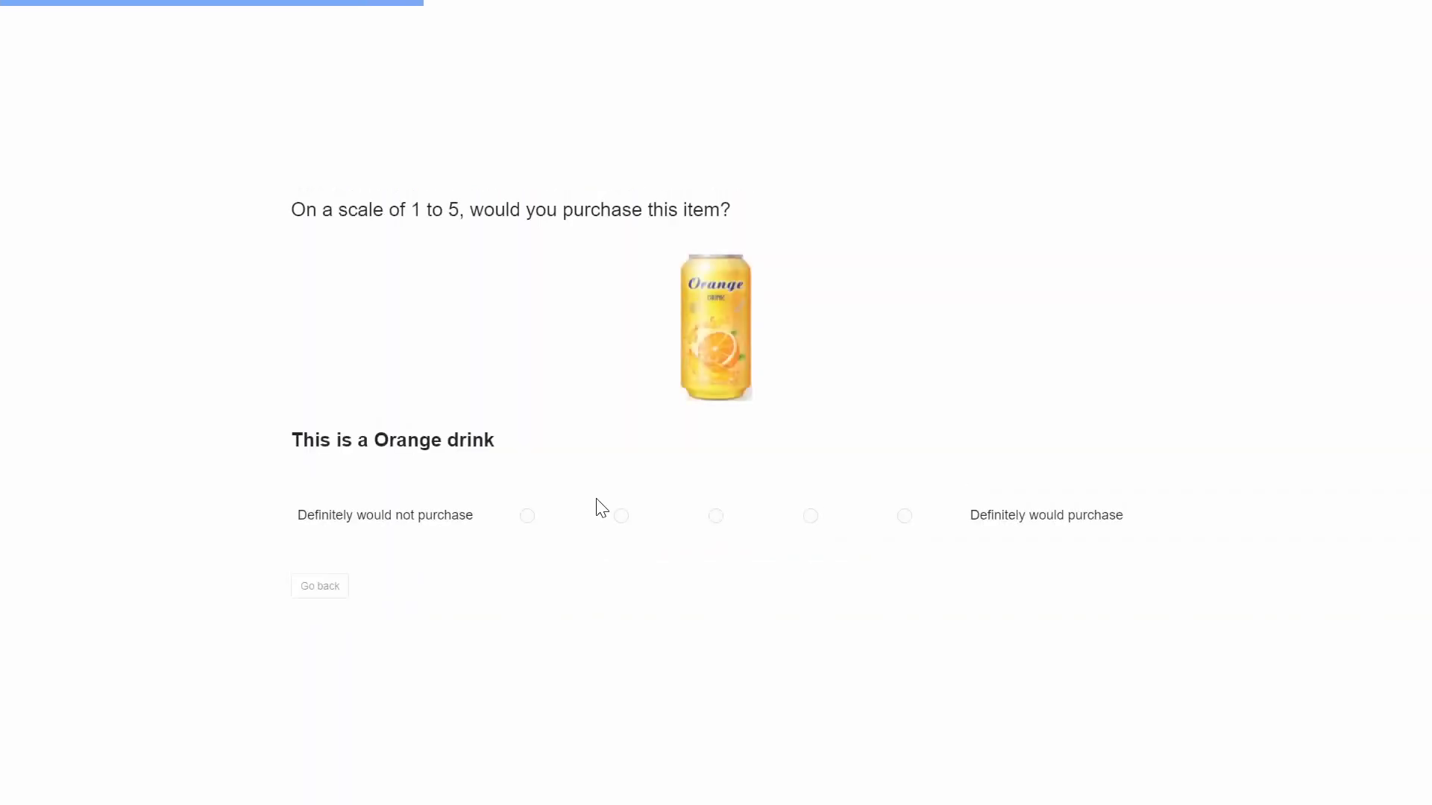
click(807, 520)
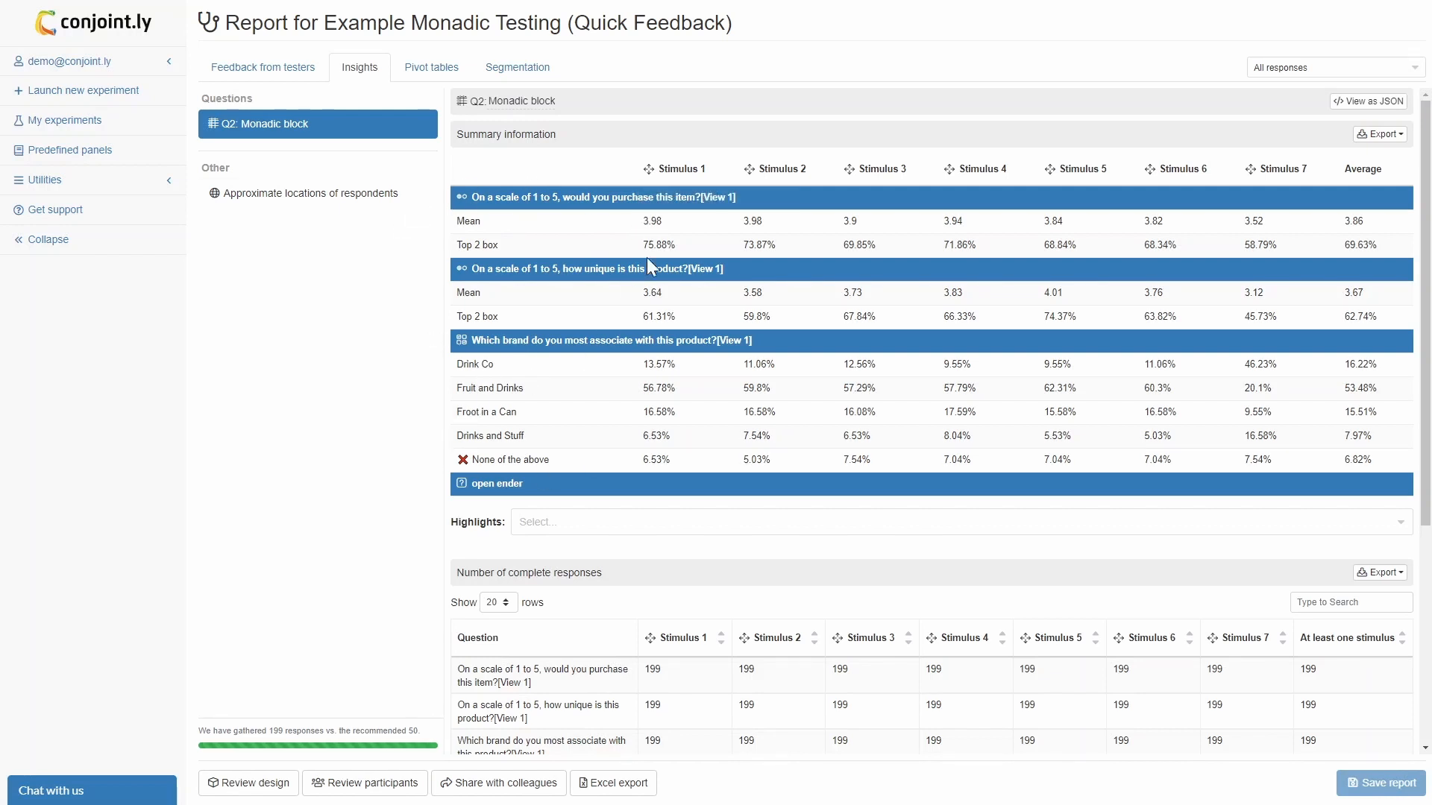
Check the confidence interval of a stimulus's mean purchase rating in the example report's summary table.
mouse_move(691, 226)
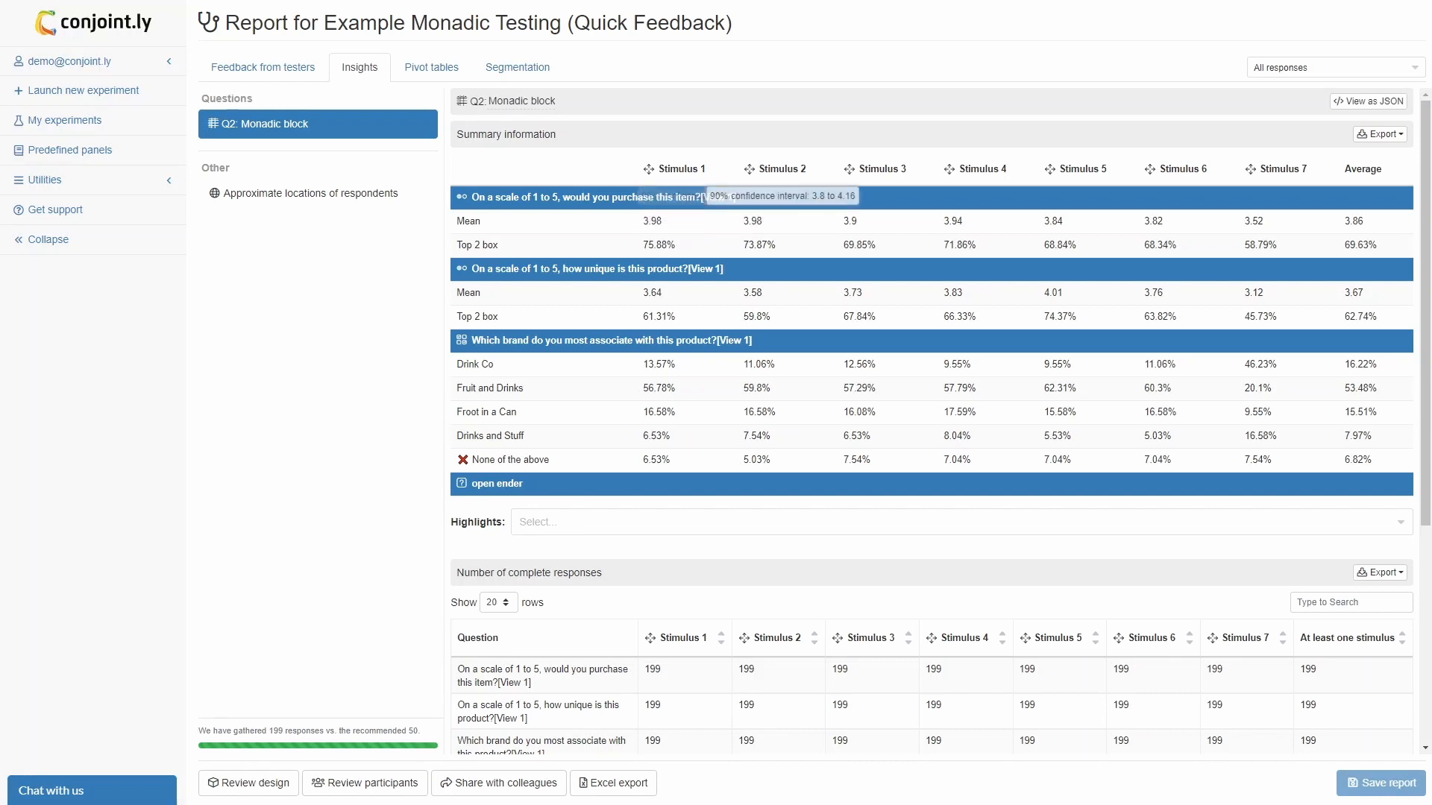
Check the confidence intervals of the mean purchase ratings for Stimulus 3 and 4 and of Stimulus 1's Fruit and Drinks share.
mouse_move(880, 221)
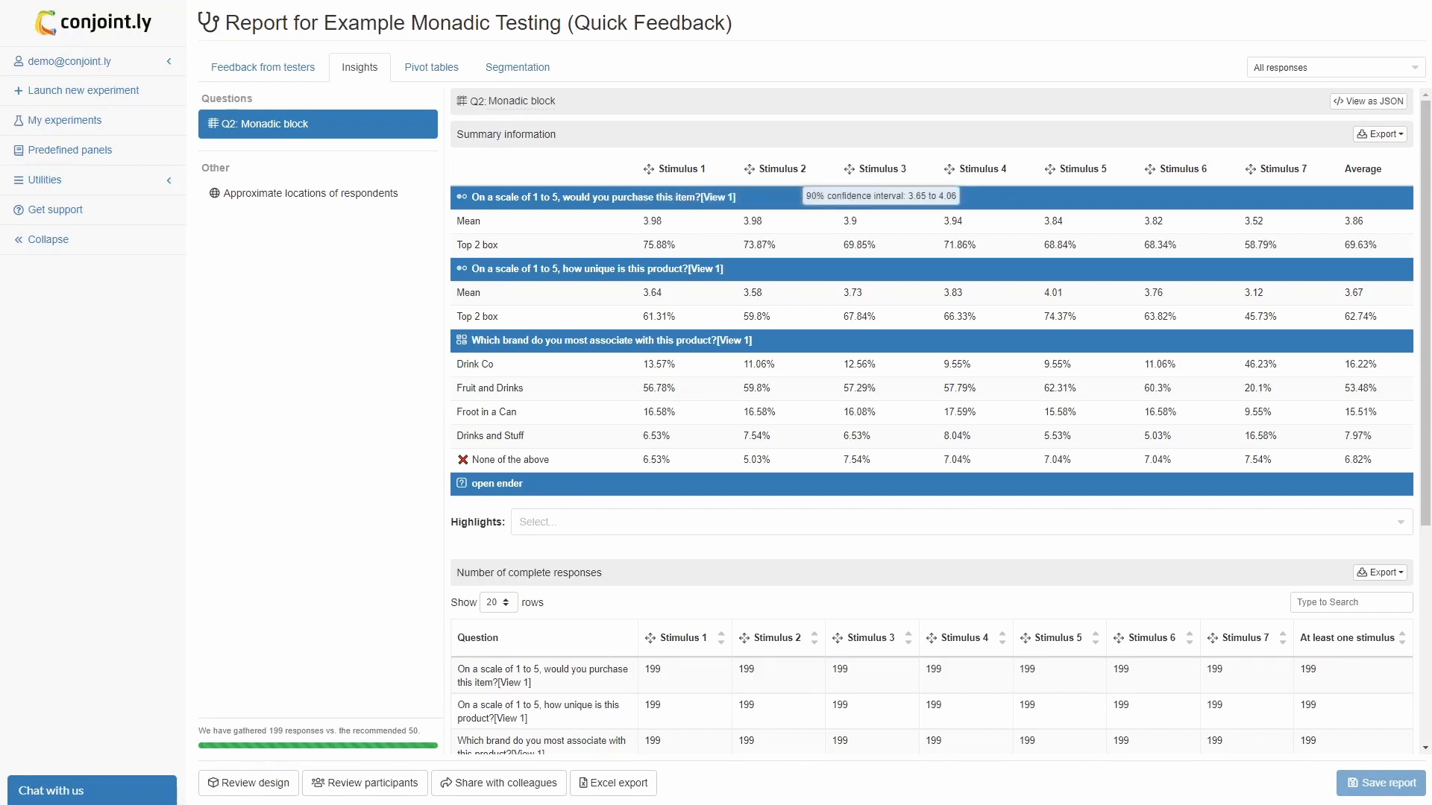
mouse_move(980, 221)
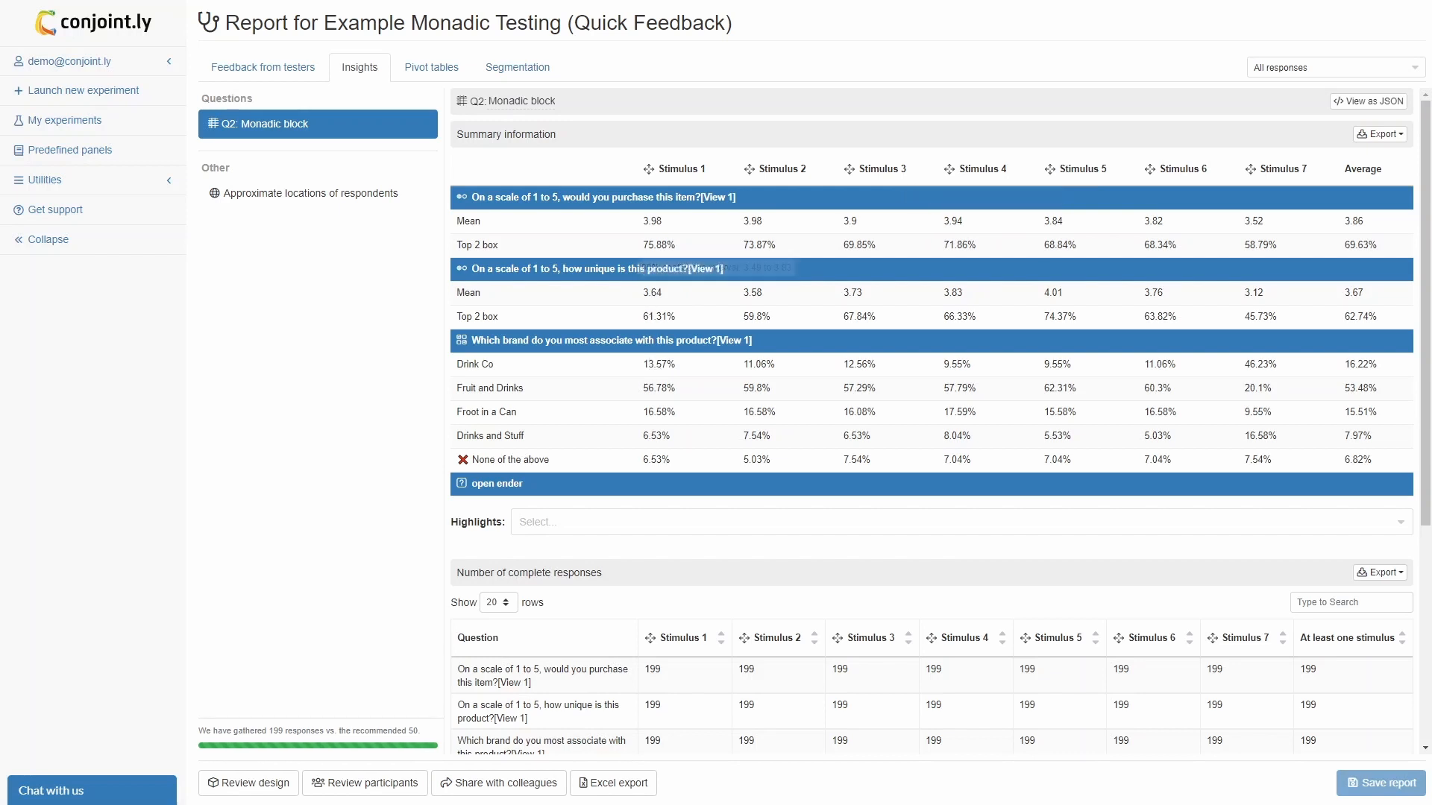
mouse_move(649, 390)
scroll(649, 400, down, 1)
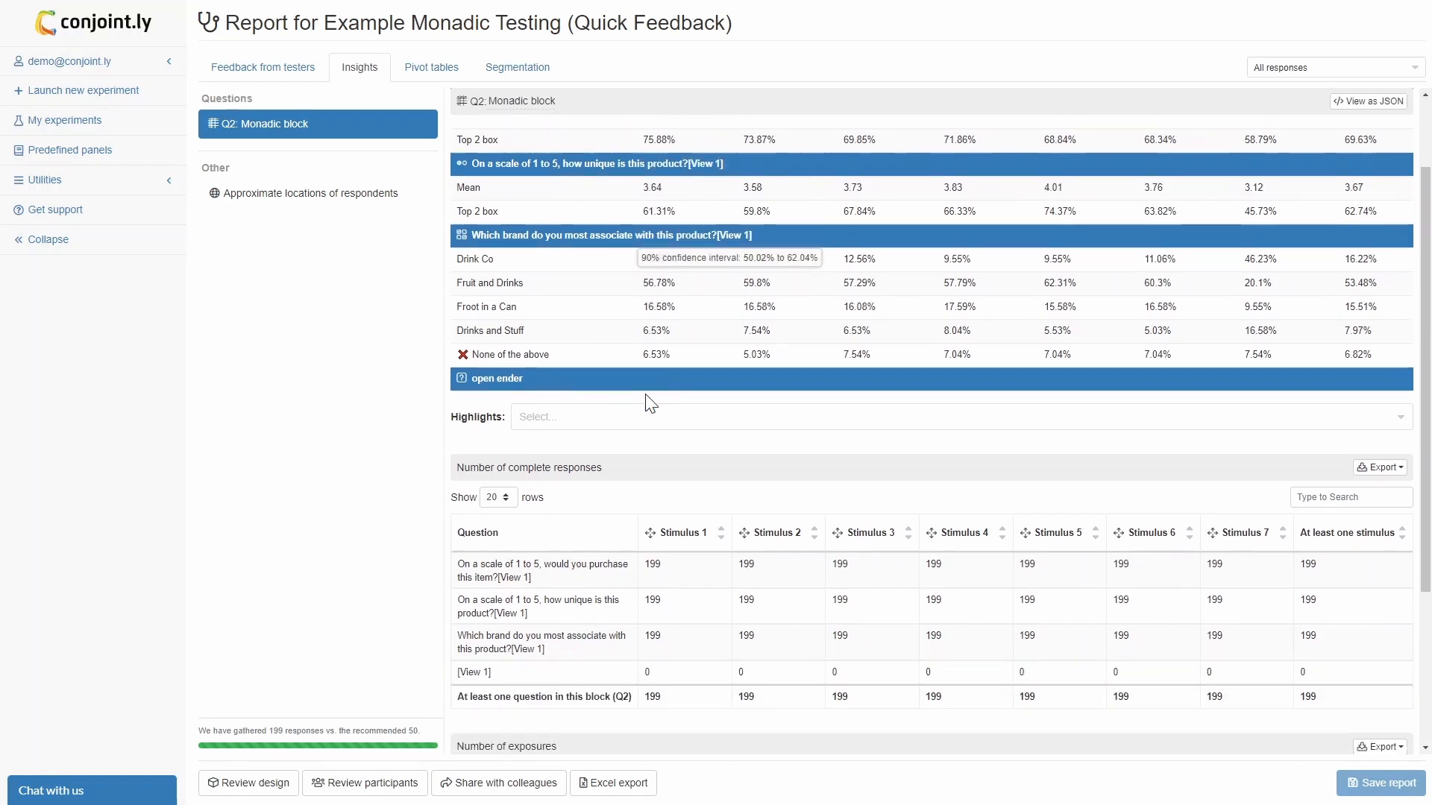
scroll(646, 394, up, 1)
Open the detailed purchase question results for Stimulus 1 and review the descriptive statistics, rating distribution and number of participants.
double_click(658, 222)
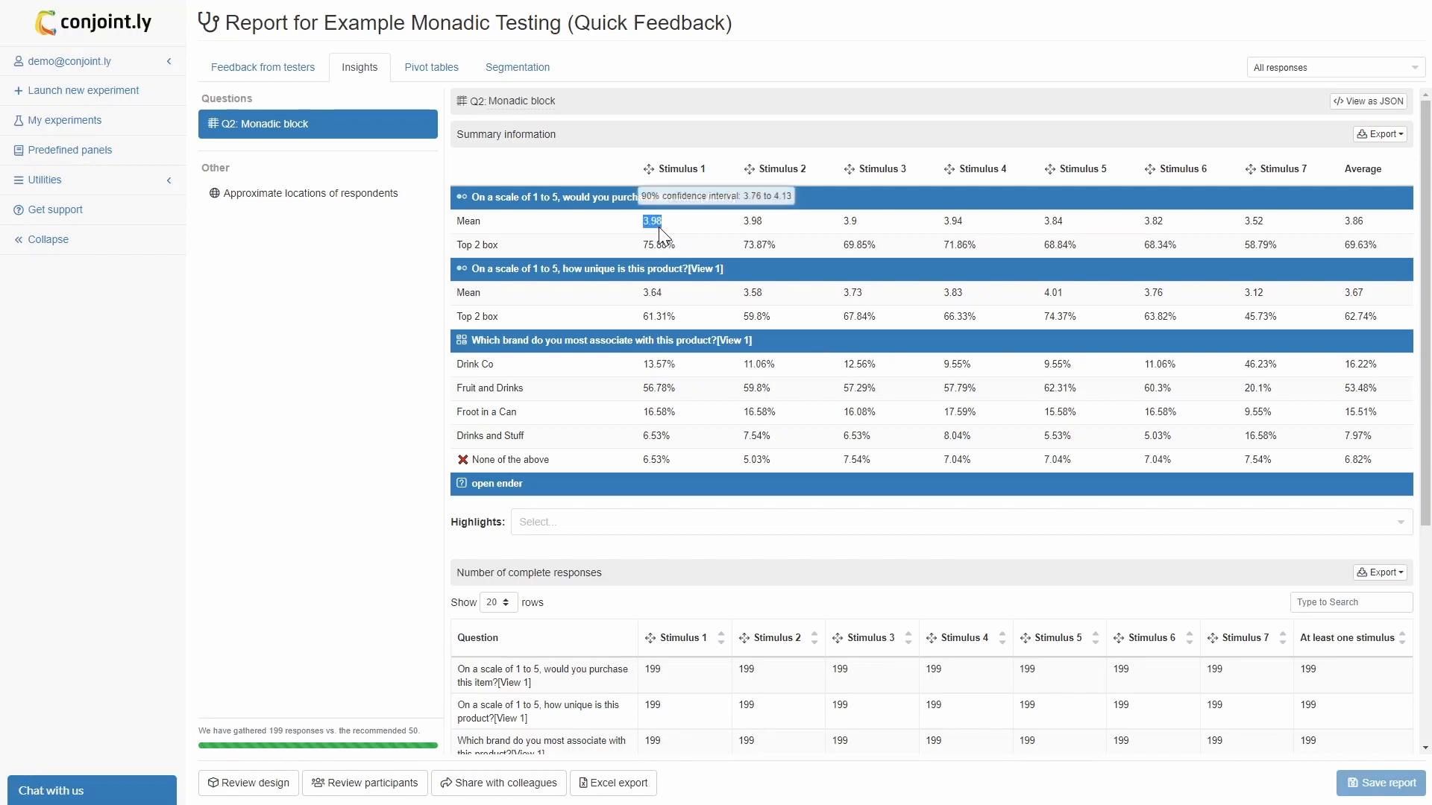
click(660, 228)
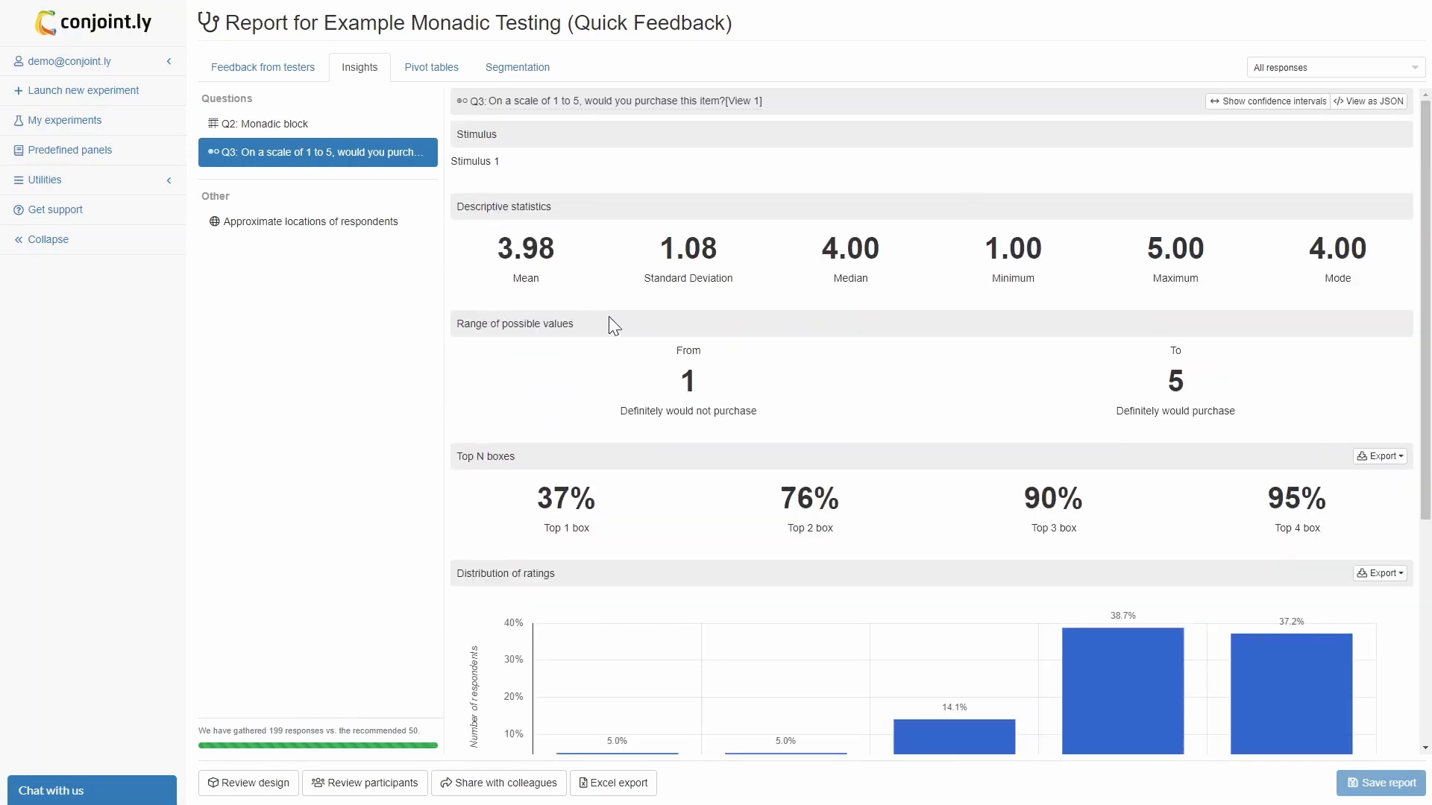
scroll(703, 412, down, 5)
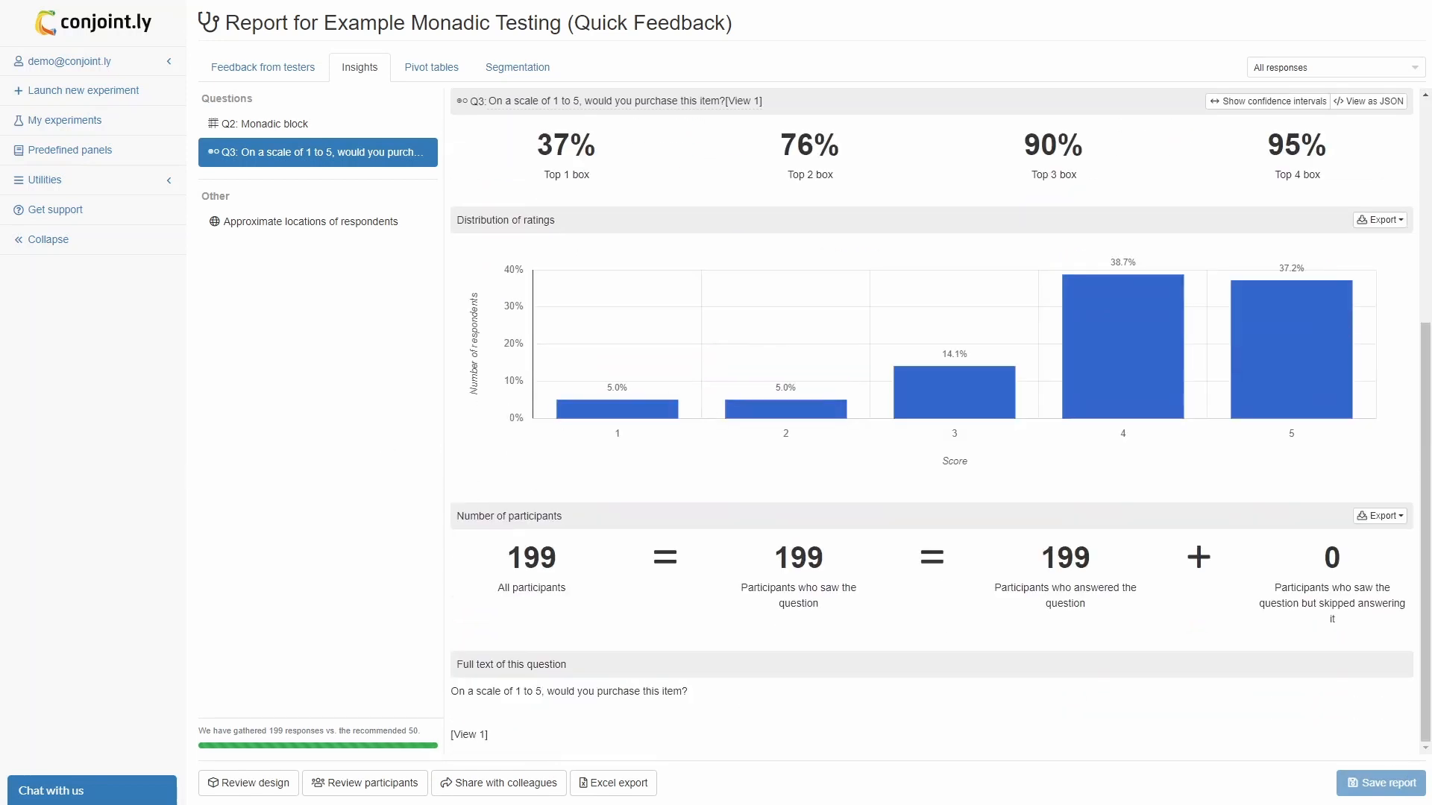
scroll(629, 559, up, 5)
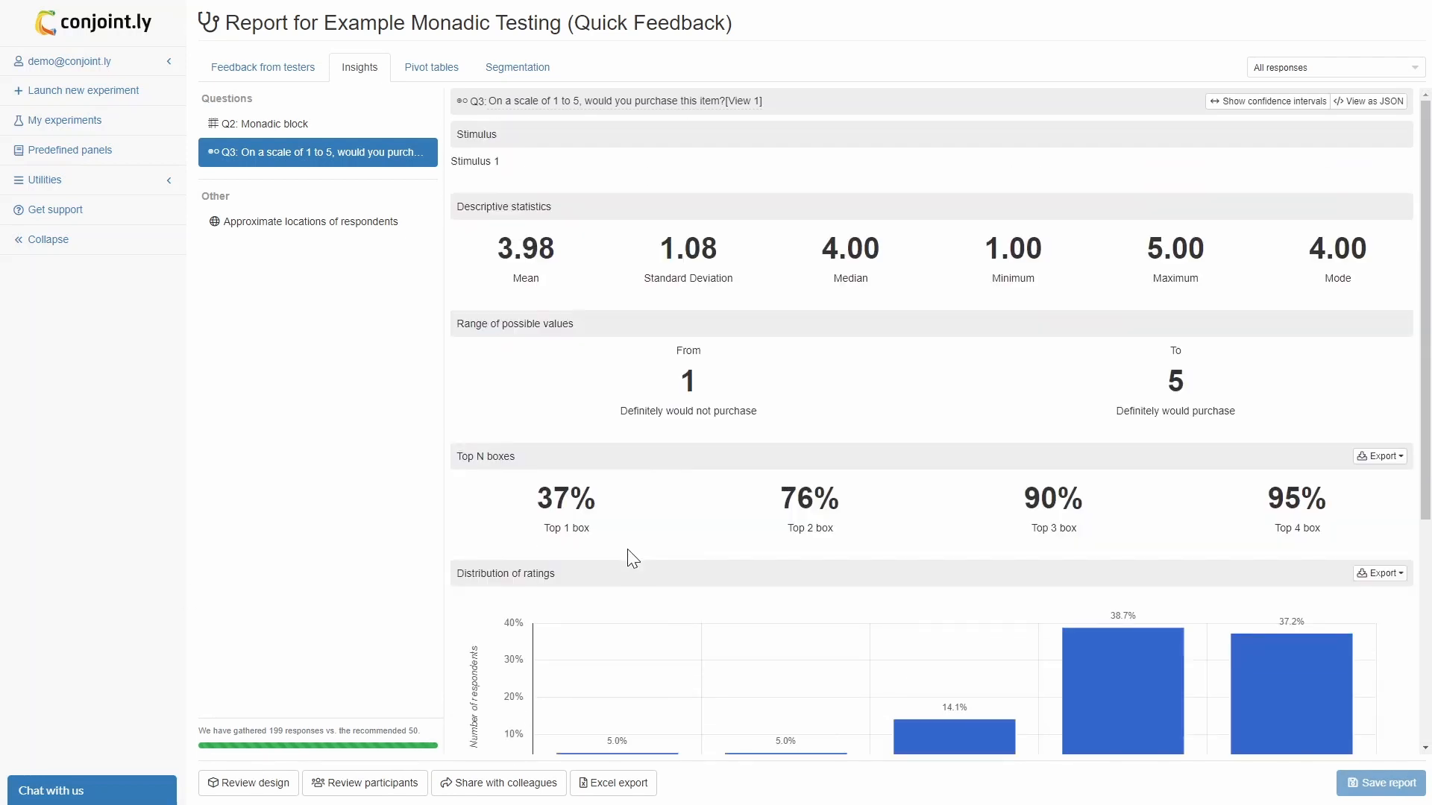
Return to the monadic block results, filter them to Segment 1 and check the confidence interval of Stimulus 1's mean purchase rating.
click(264, 124)
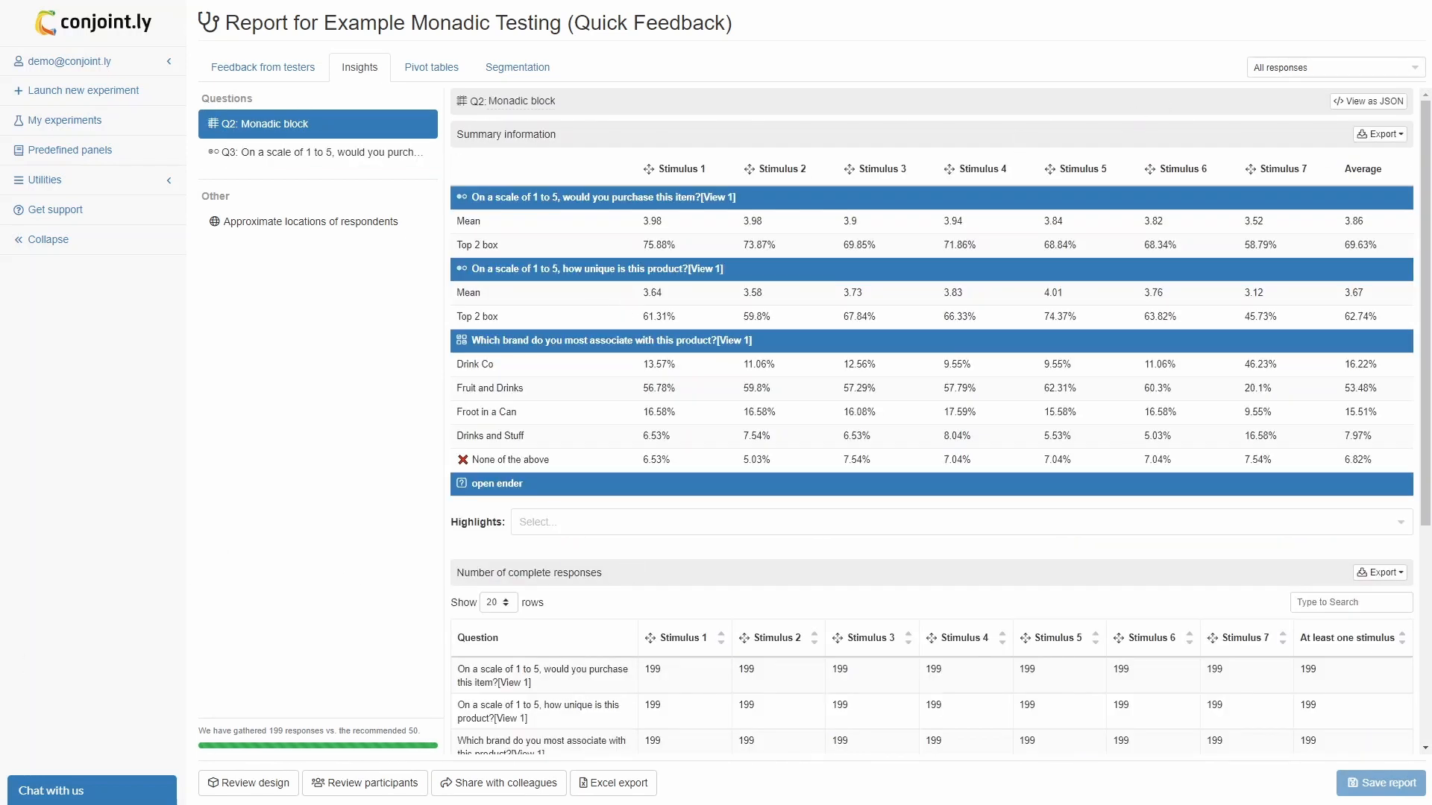
click(1334, 67)
click(1286, 109)
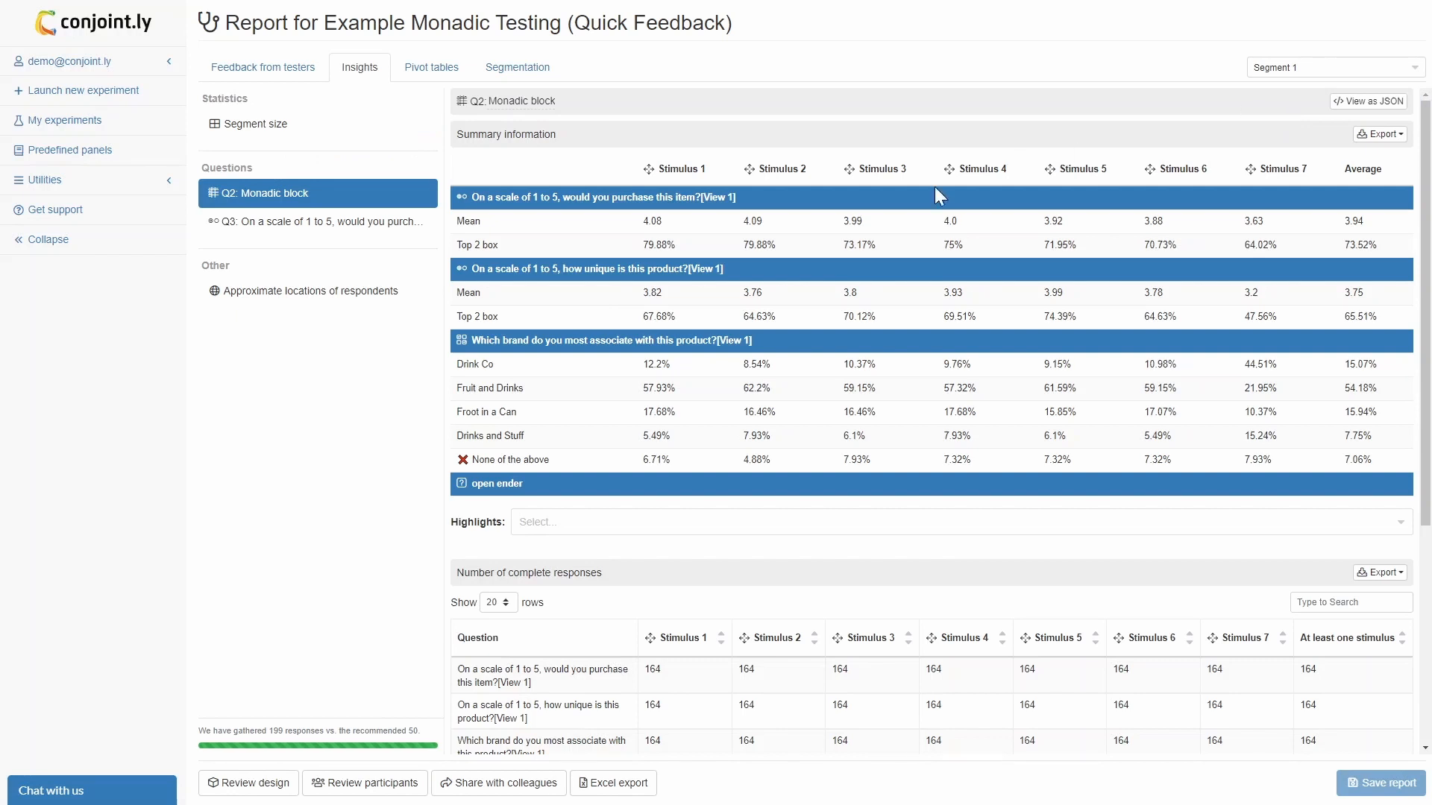
mouse_move(653, 222)
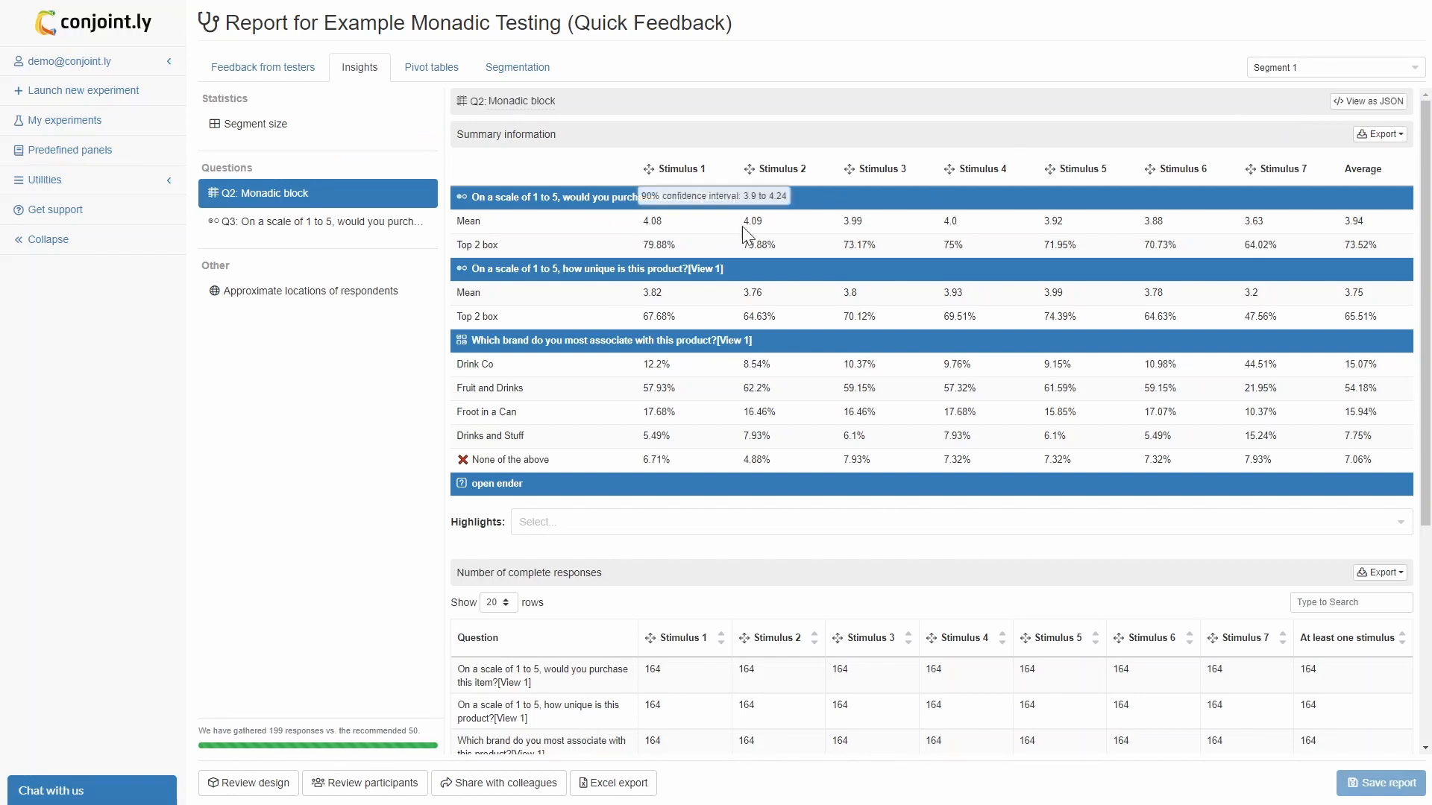
Add a second segment based on respondent information with Country matching Namibia, then save and apply the segments.
click(517, 67)
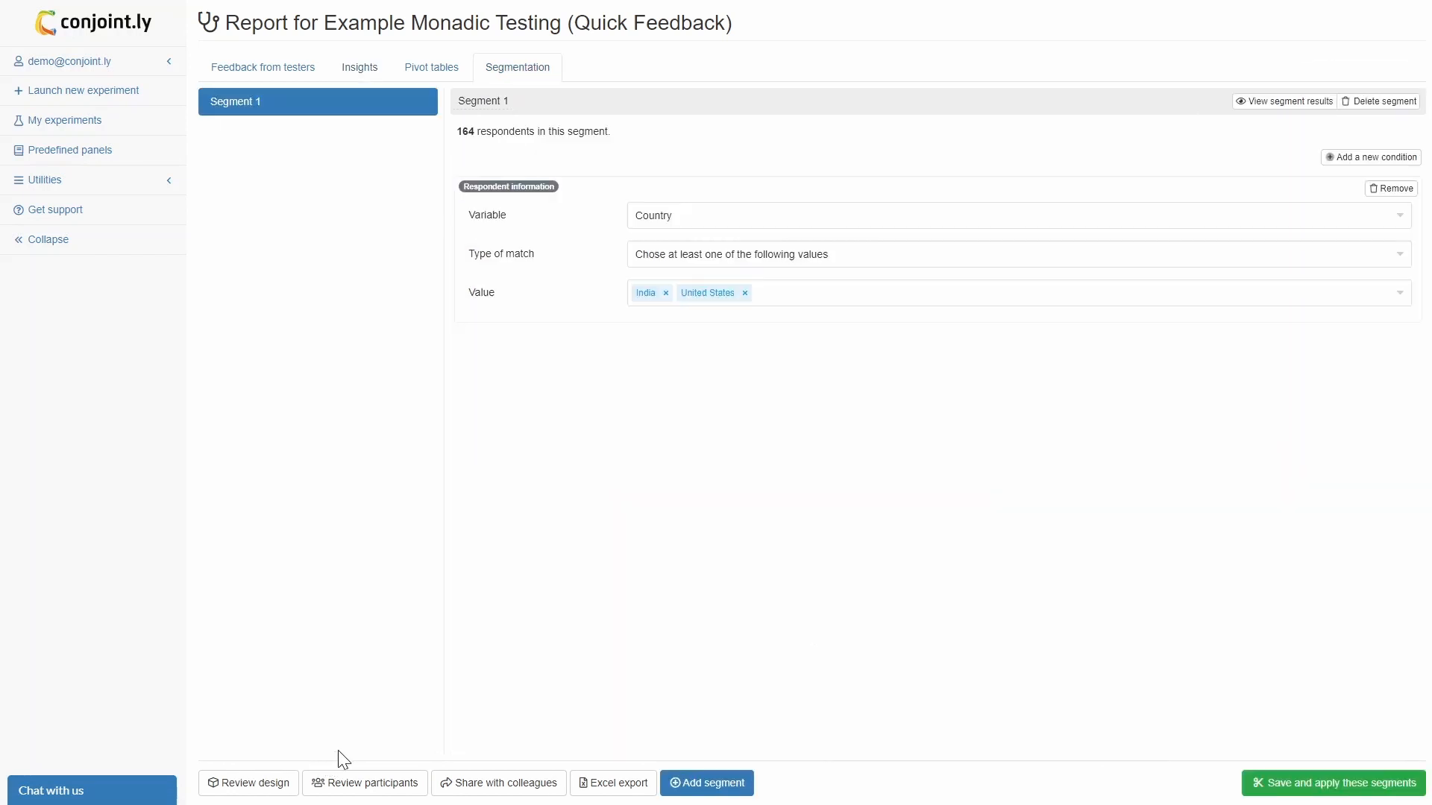
click(701, 783)
click(530, 373)
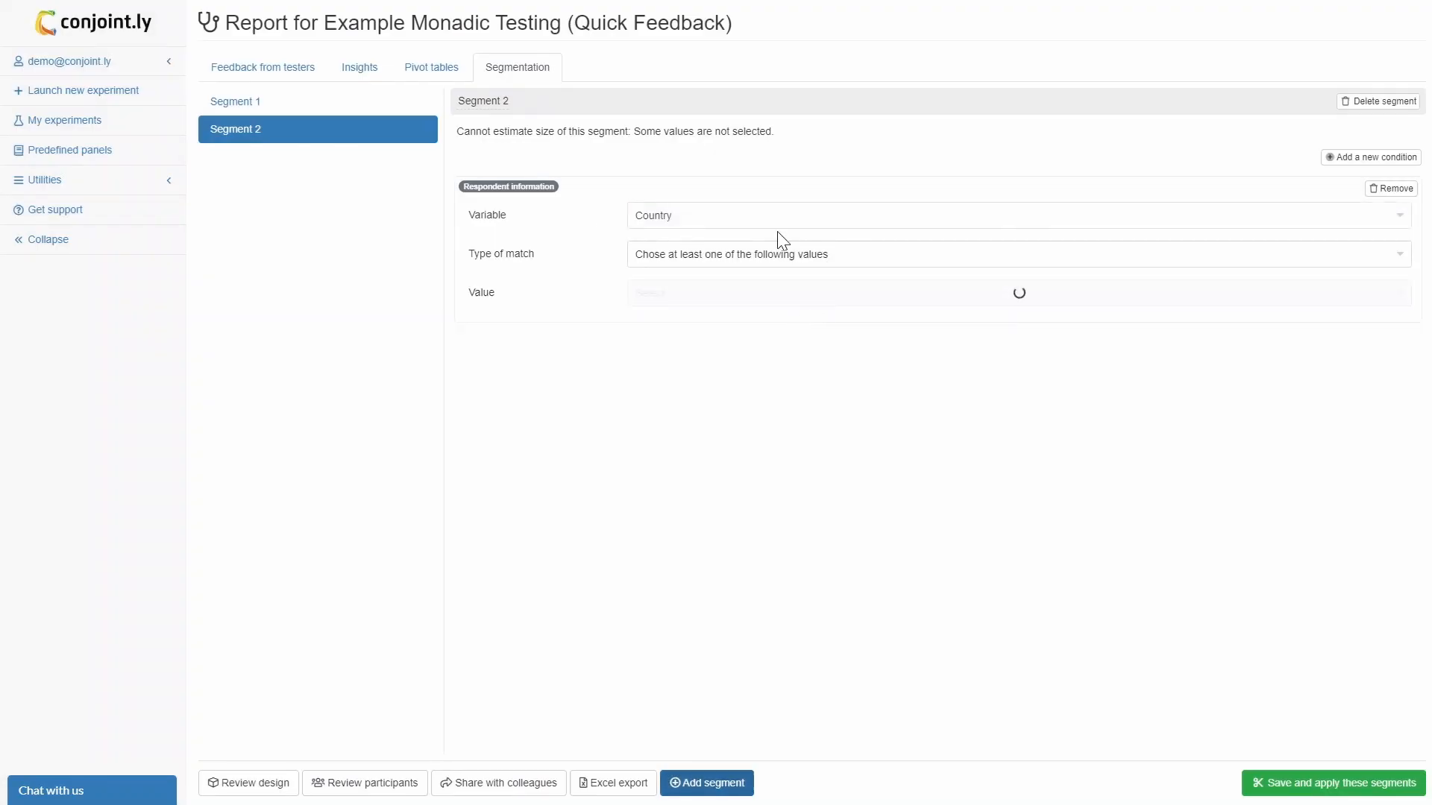
click(718, 293)
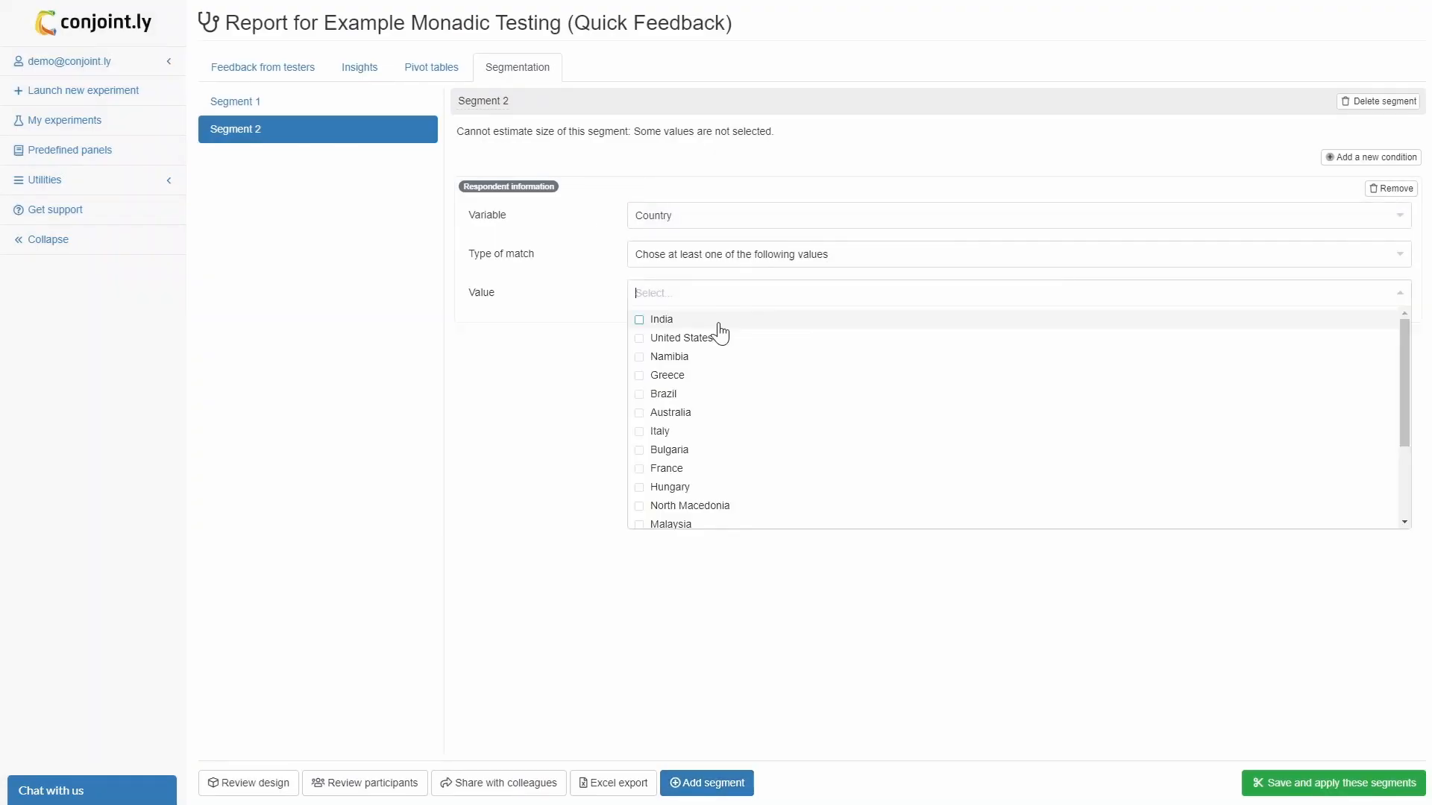
click(688, 357)
click(544, 481)
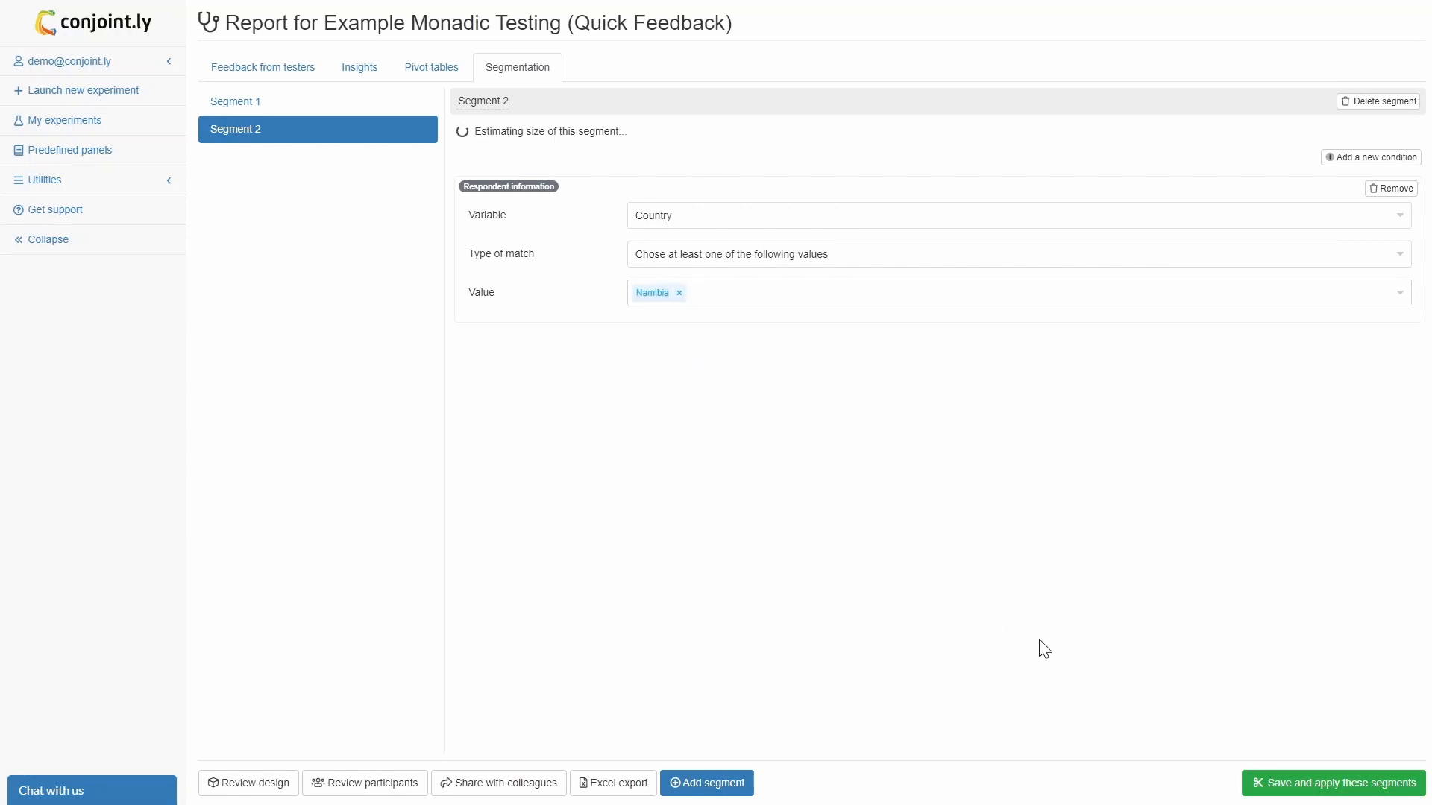
click(1262, 789)
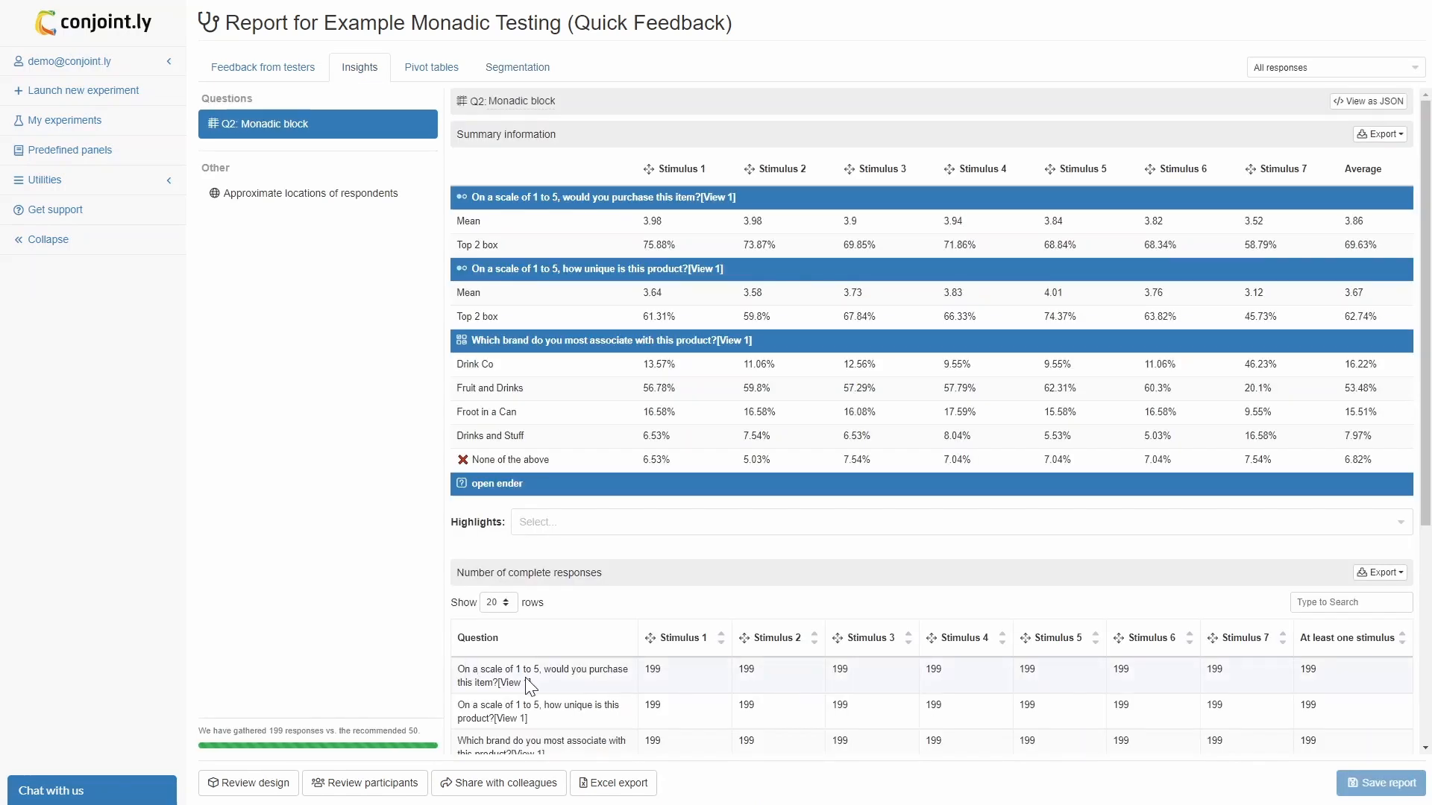
Export the report for all responses to an Excel file.
click(586, 783)
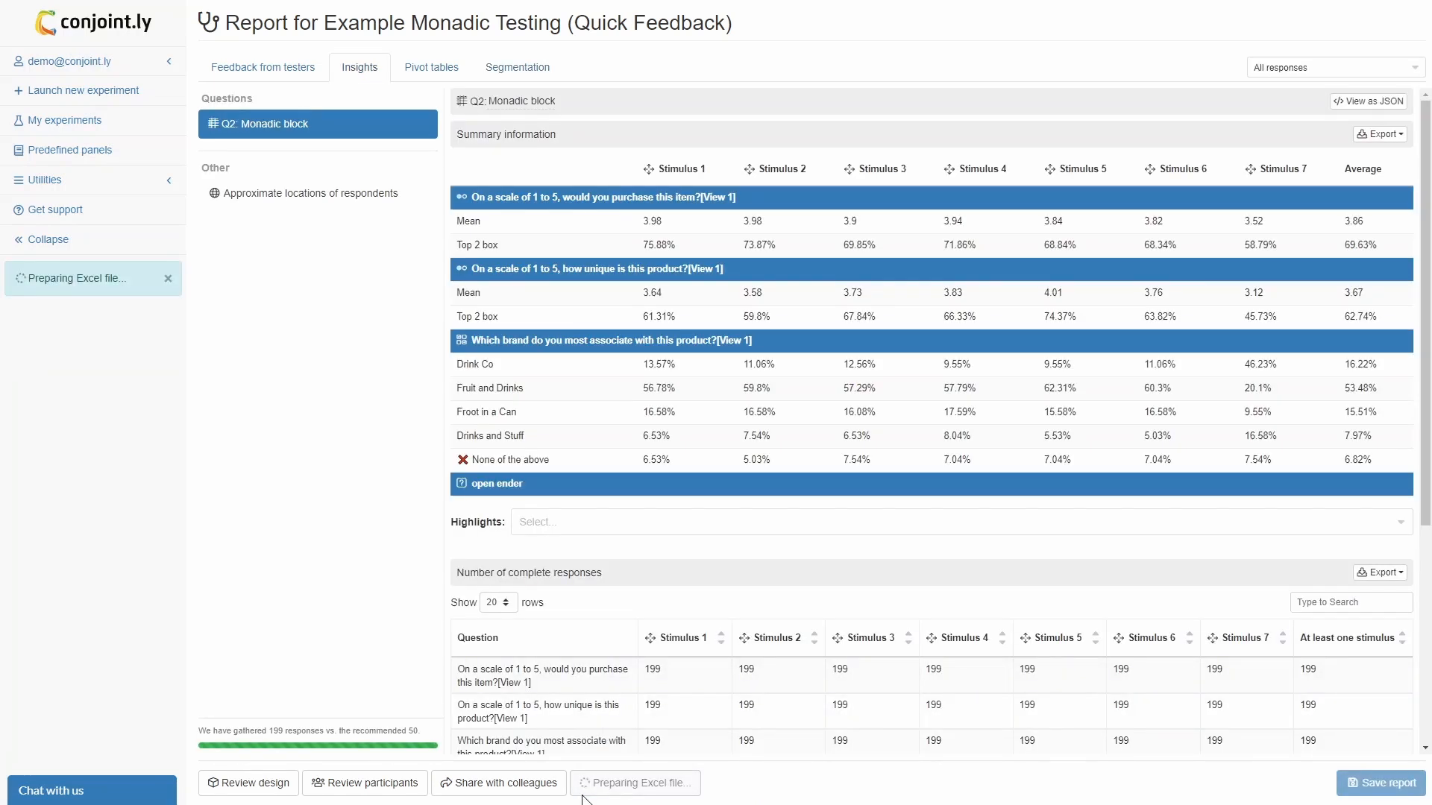